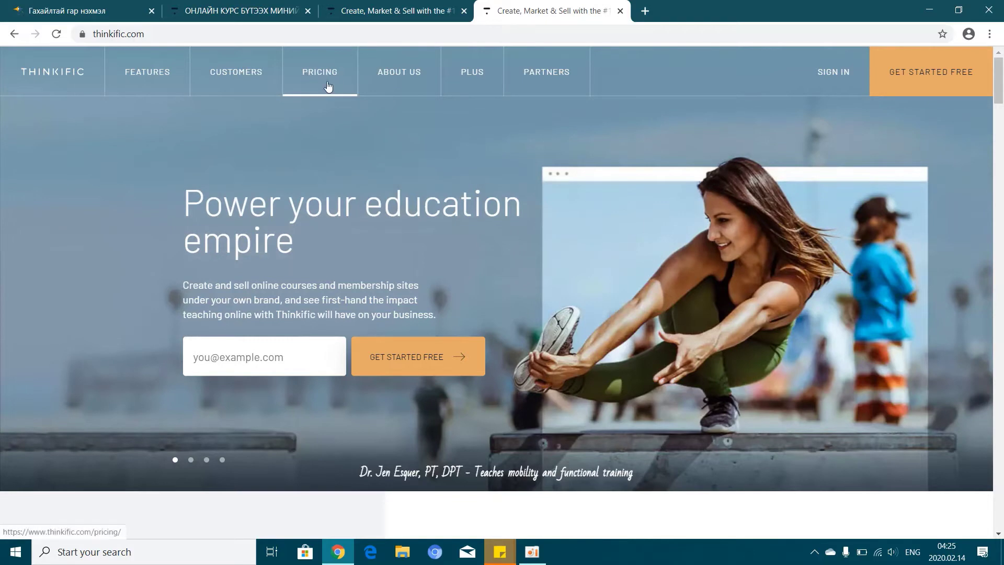
Compare the Free, Basic, Pro and Premier plans on the pricing page, then start the $0 plan sign-up
click(325, 81)
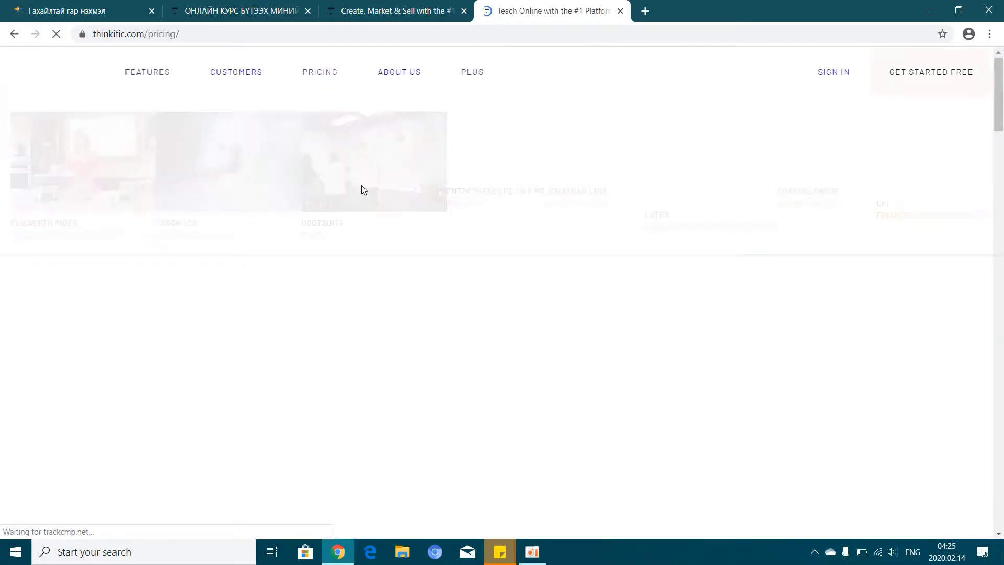
scroll(395, 242, down, 8)
scroll(279, 241, up, 2)
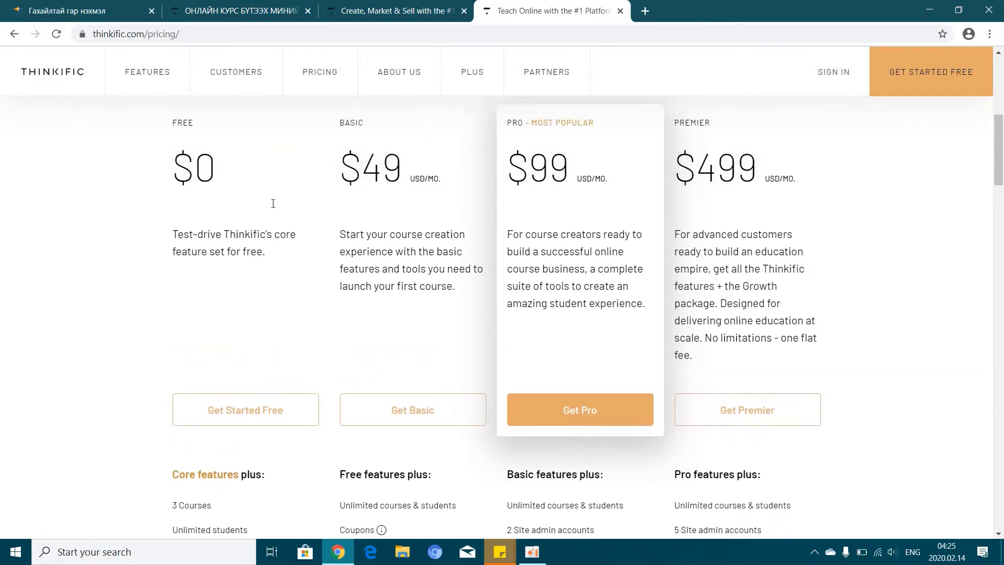
scroll(234, 269, down, 2)
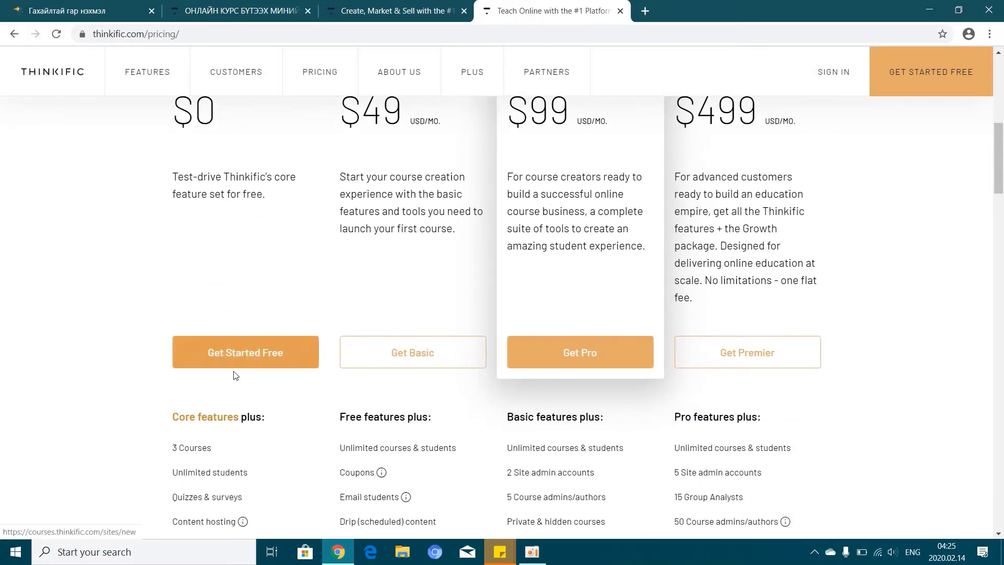
scroll(277, 374, down, 3)
scroll(236, 403, up, 2)
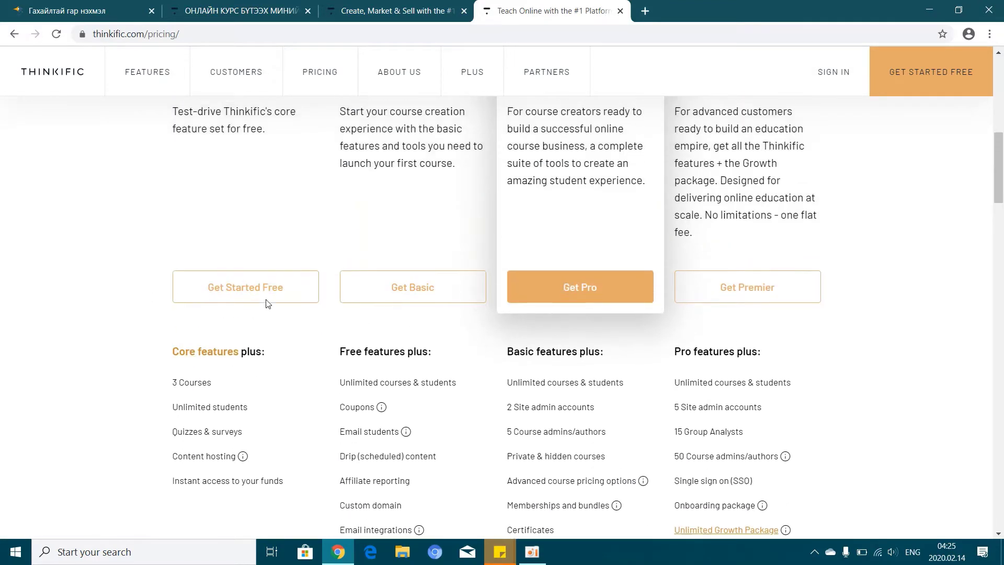
click(211, 165)
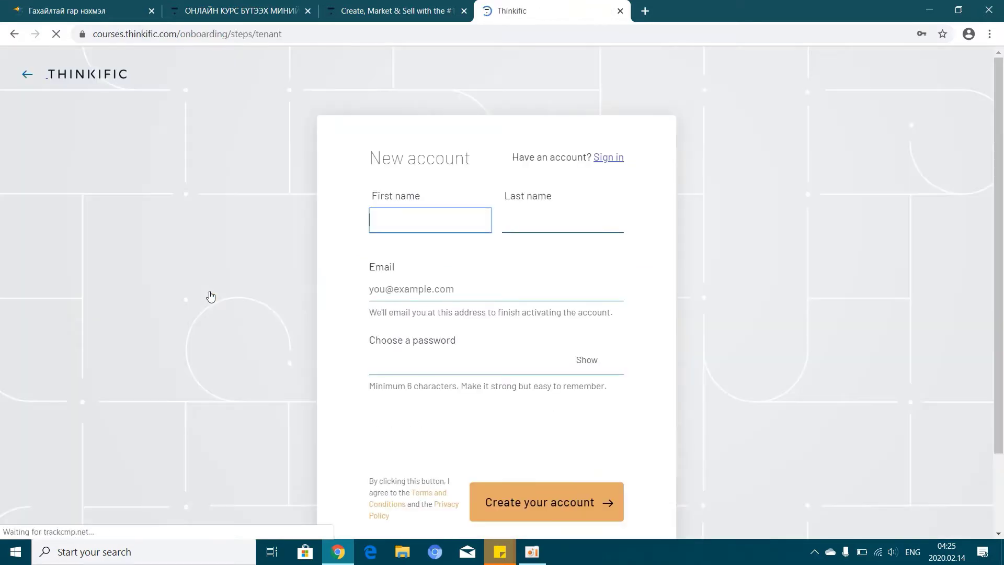
Enter the user's first name, last name and e-mail address in the sign-up form
click(460, 225)
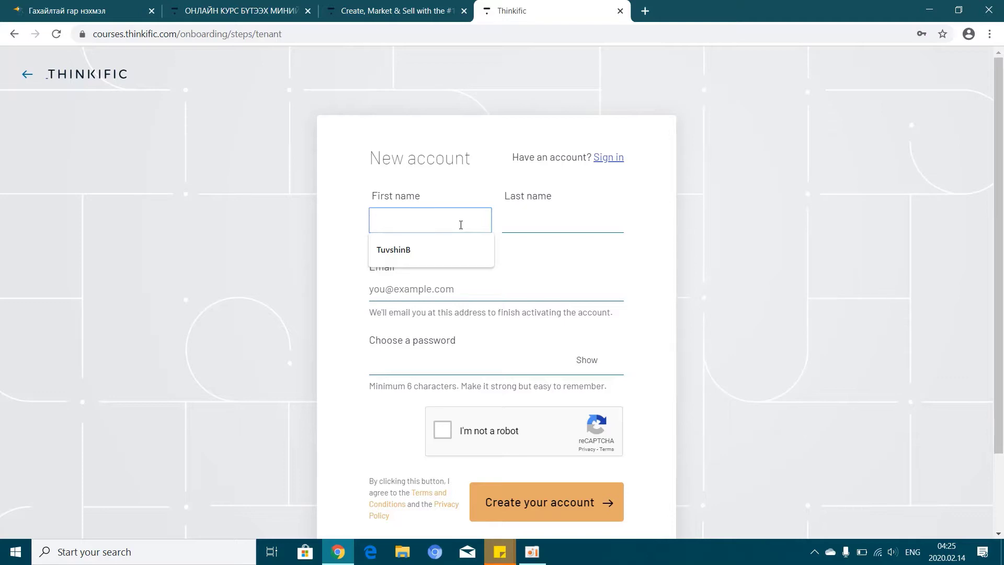
text(Tuvshin)
click(570, 220)
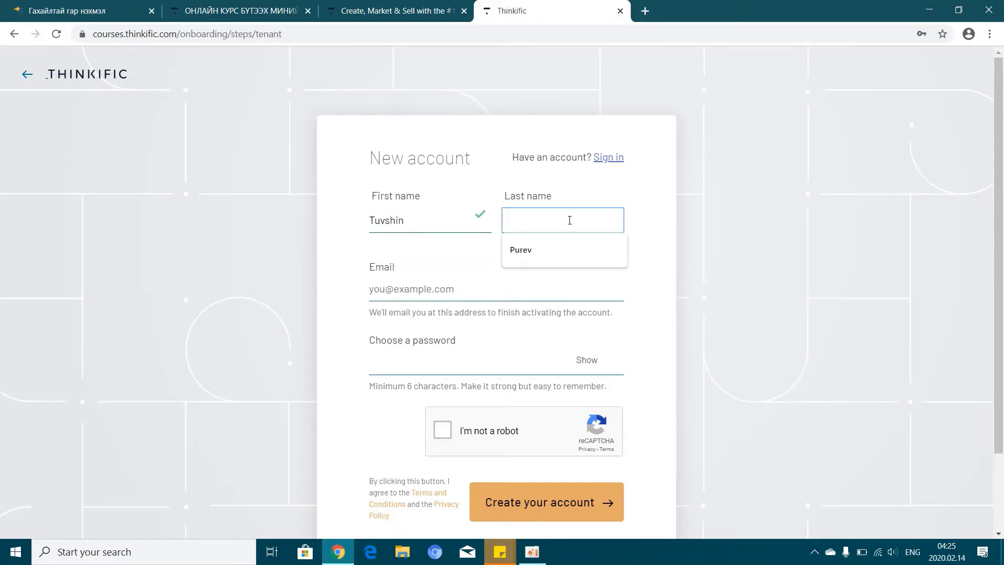
click(560, 252)
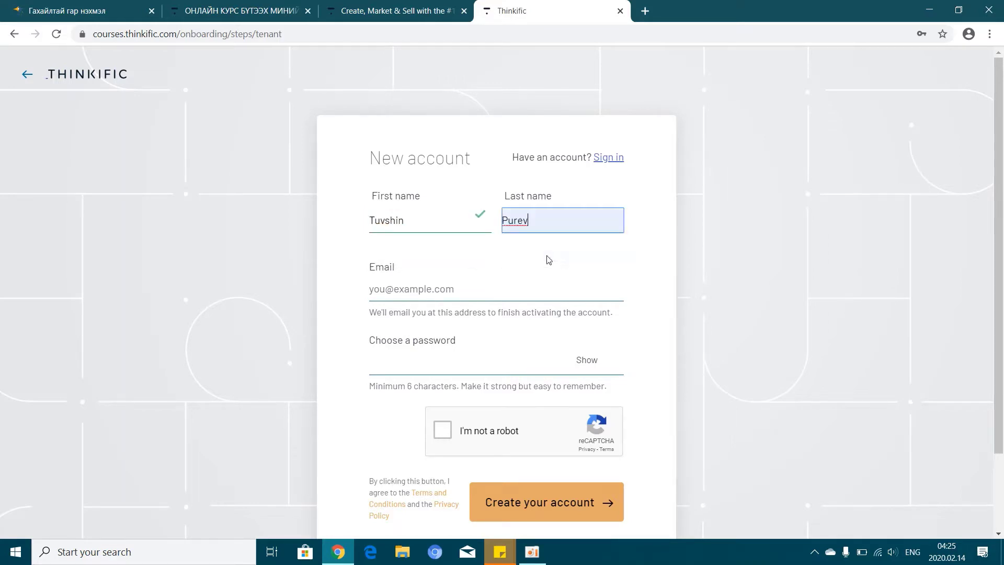
click(438, 291)
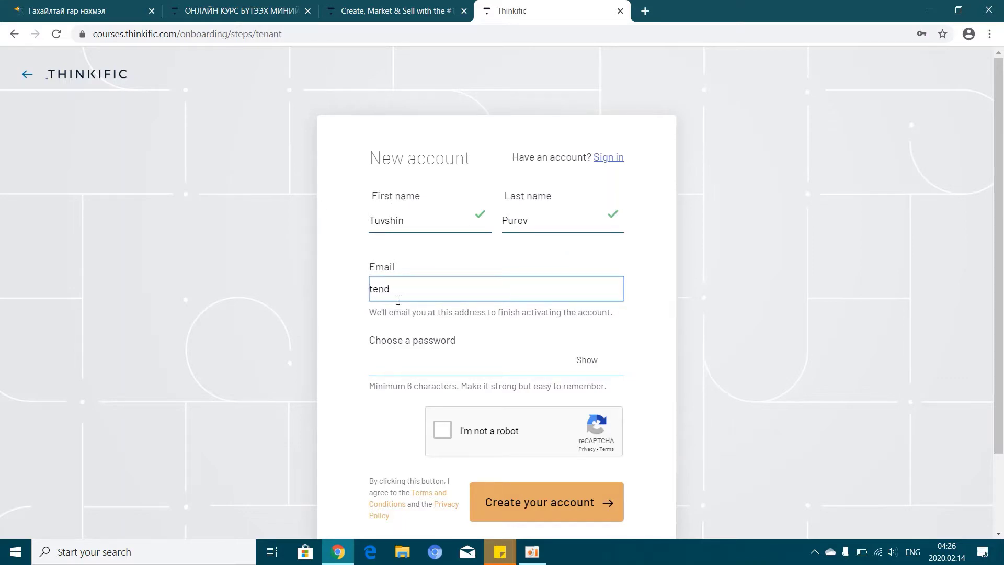
Enter the account password, pass the I'm not a robot check and create the account
click(434, 361)
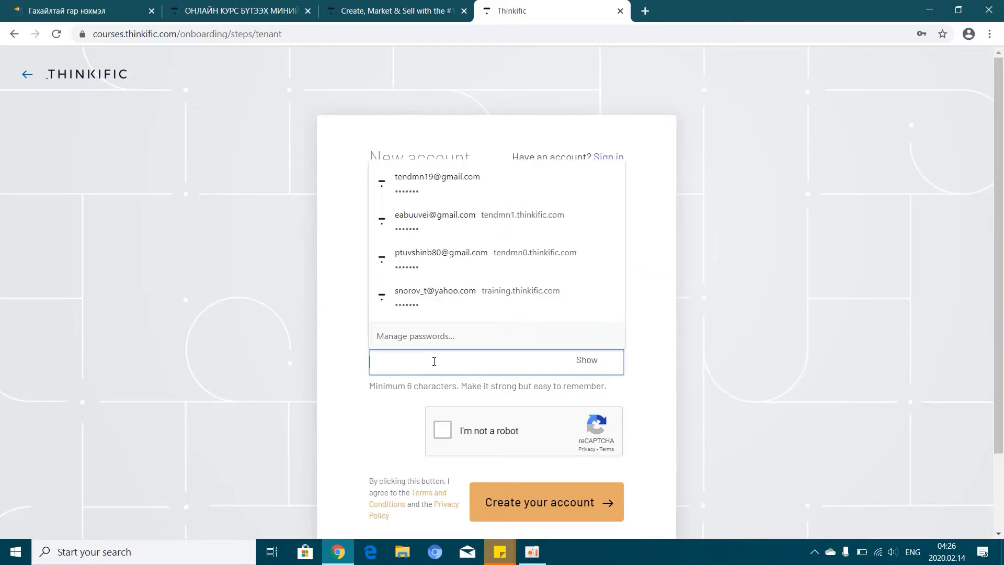
text(•••••)
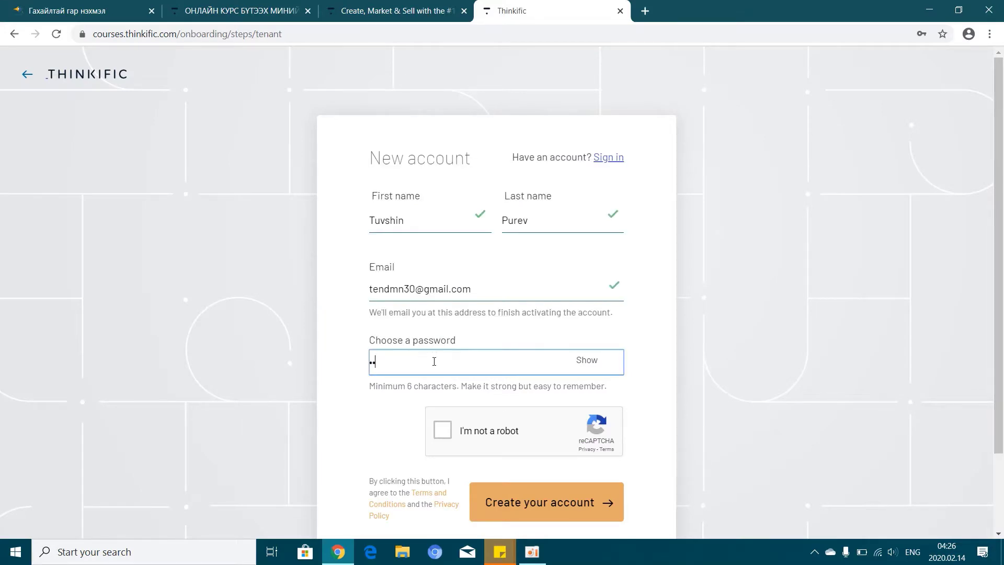
text(••)
scroll(724, 406, down, 2)
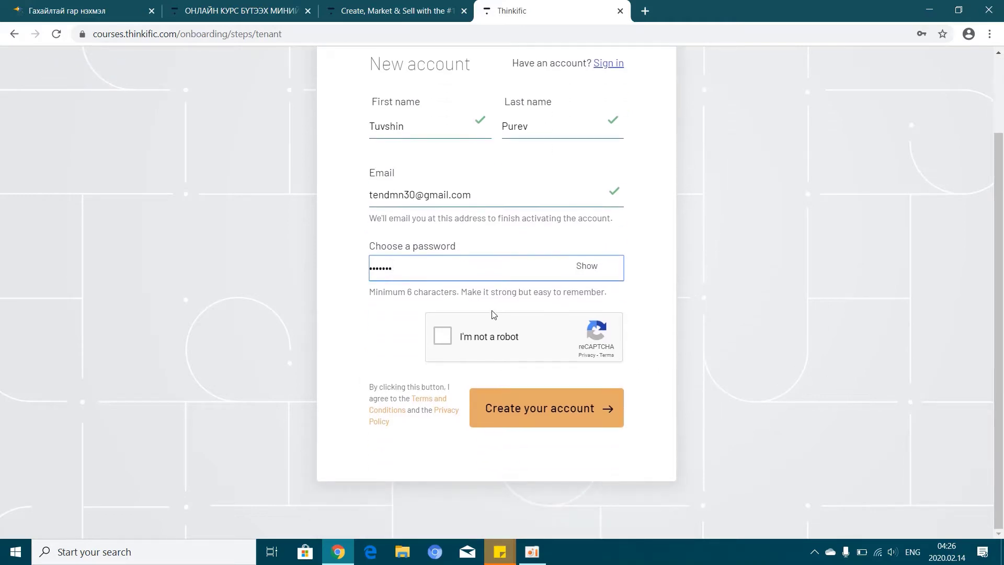
click(443, 335)
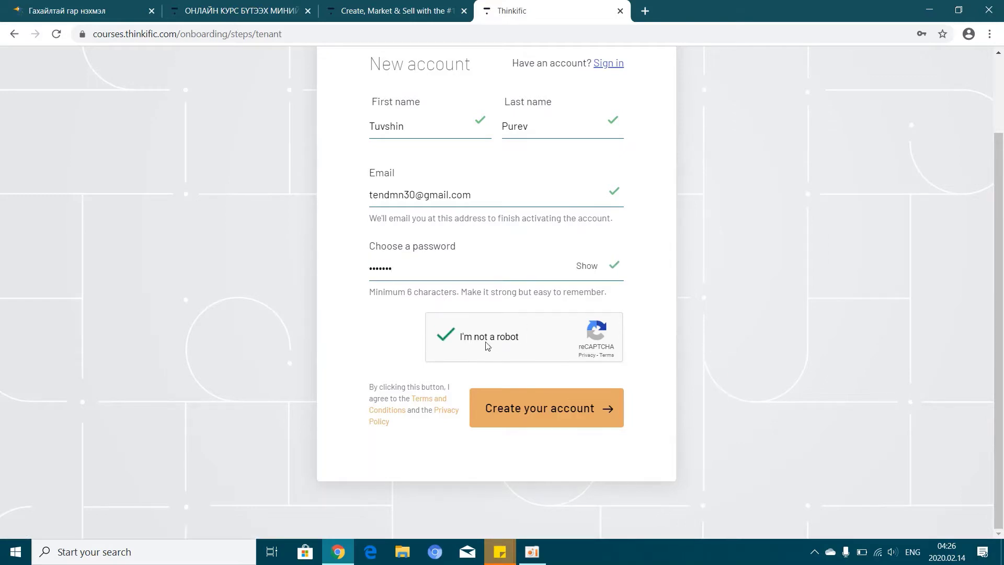
click(516, 418)
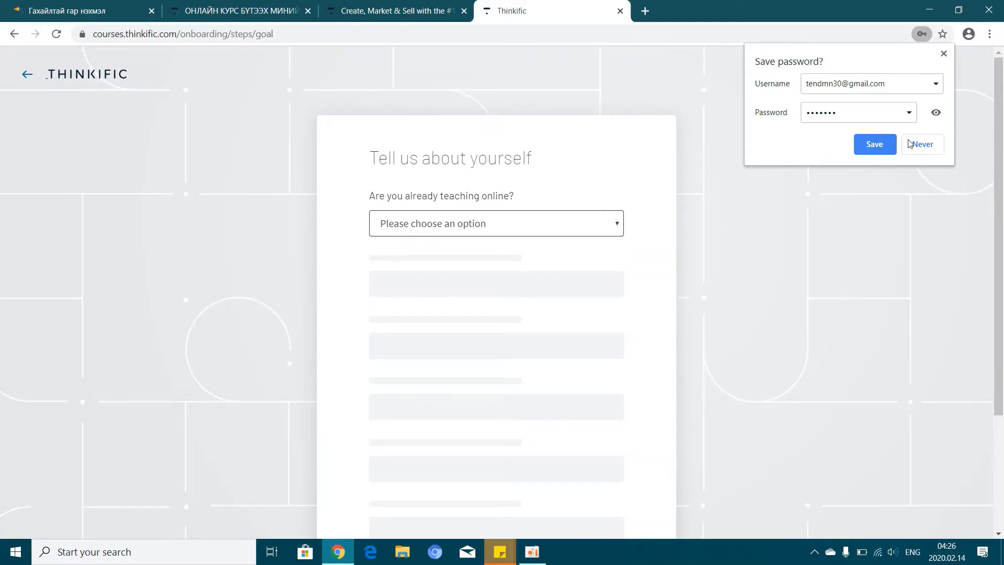
Decline Chrome's password save and answer 'I haven't started teaching yet' to the teaching-online question
click(889, 147)
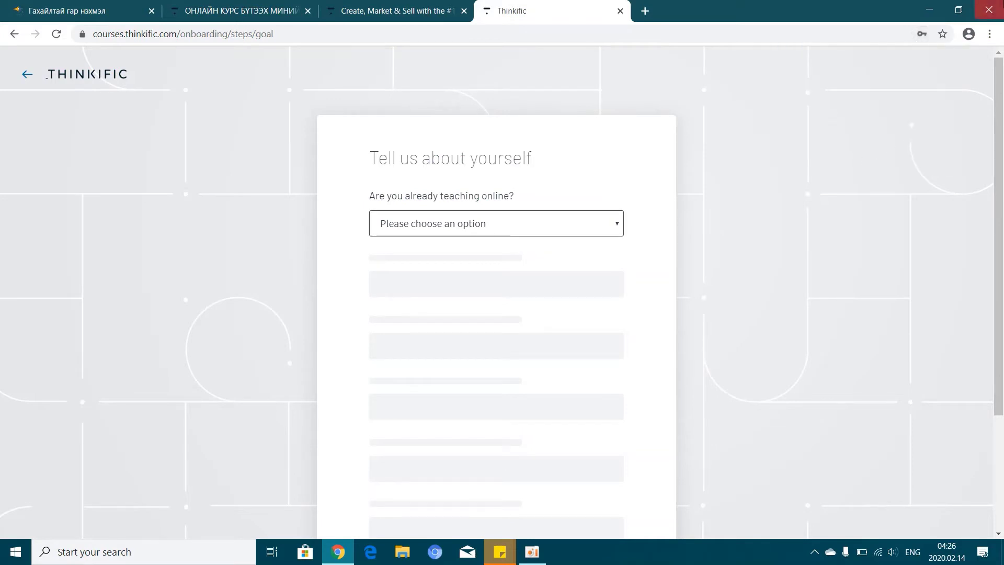
click(615, 226)
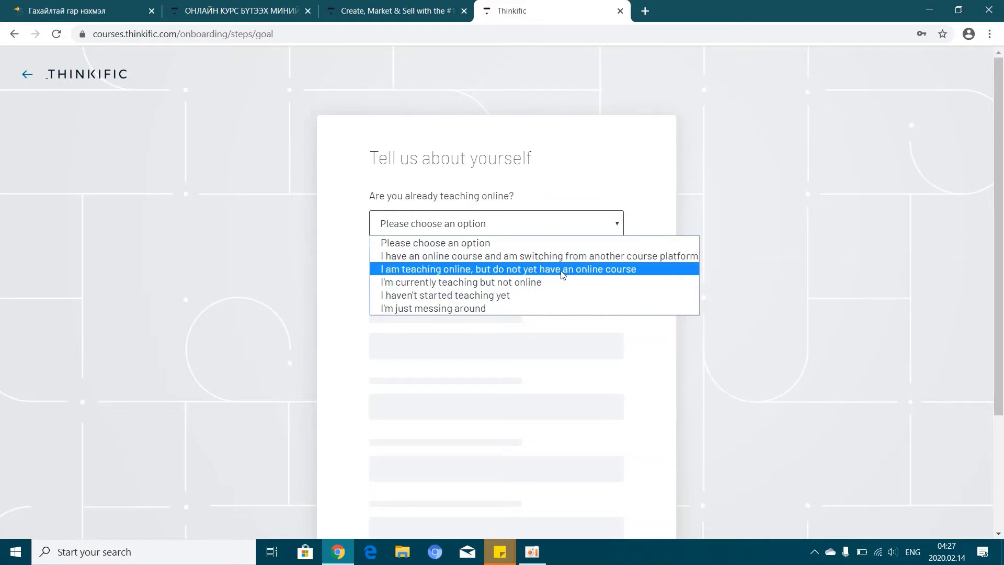
click(462, 296)
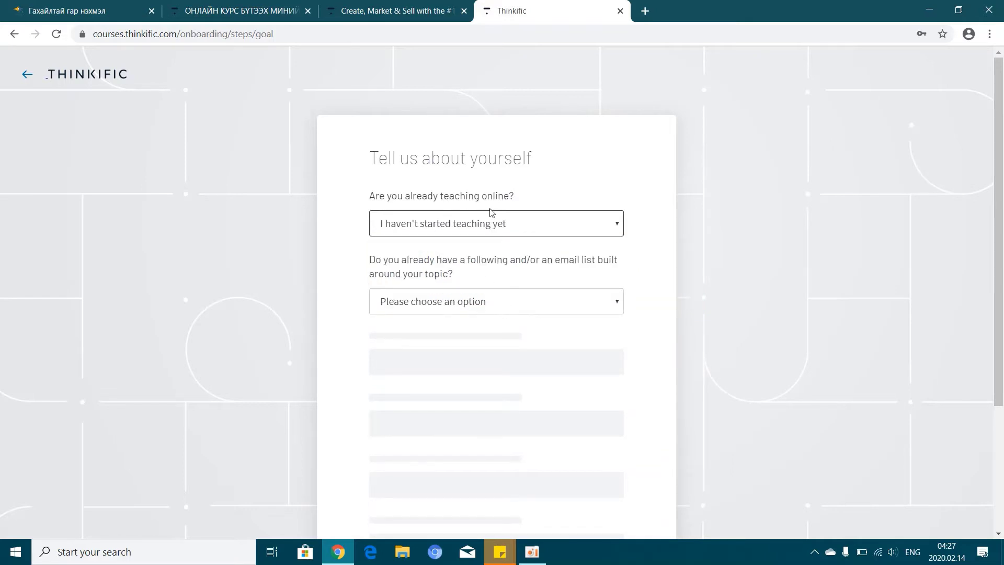
Answer 'Not yet, I'm just starting out', 'I don't have much yet' and Coach in the next three questions
scroll(714, 381, down, 2)
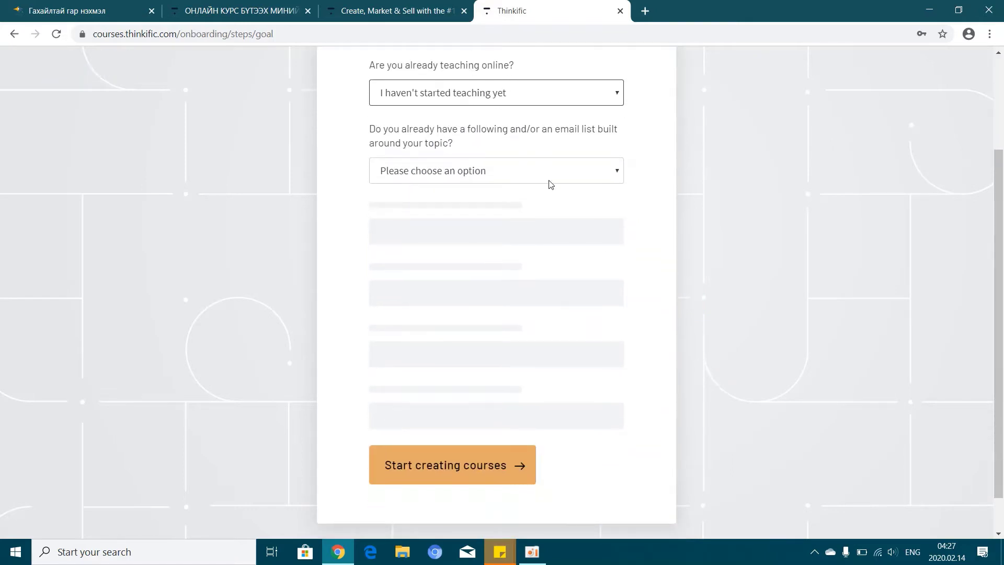
click(624, 171)
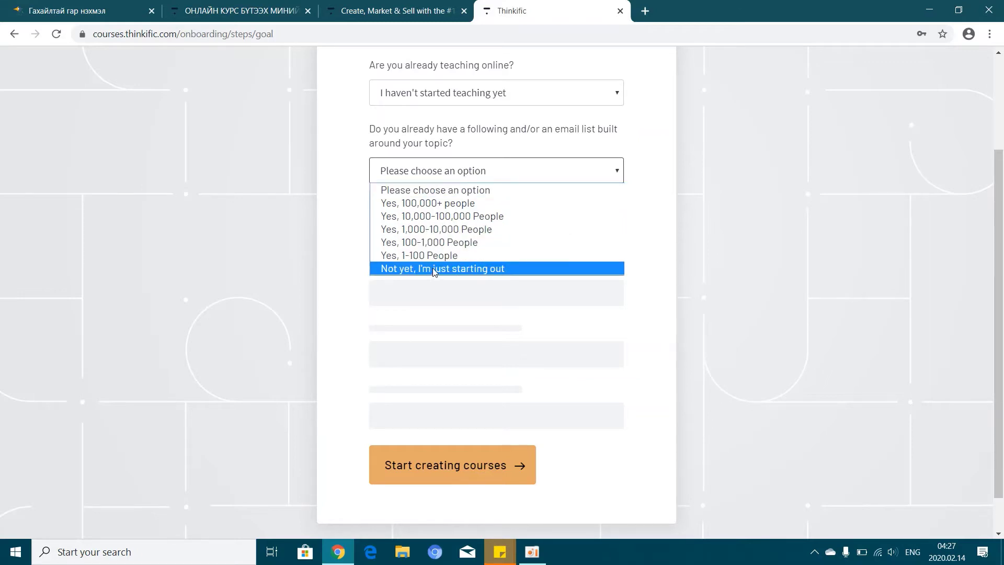
click(498, 269)
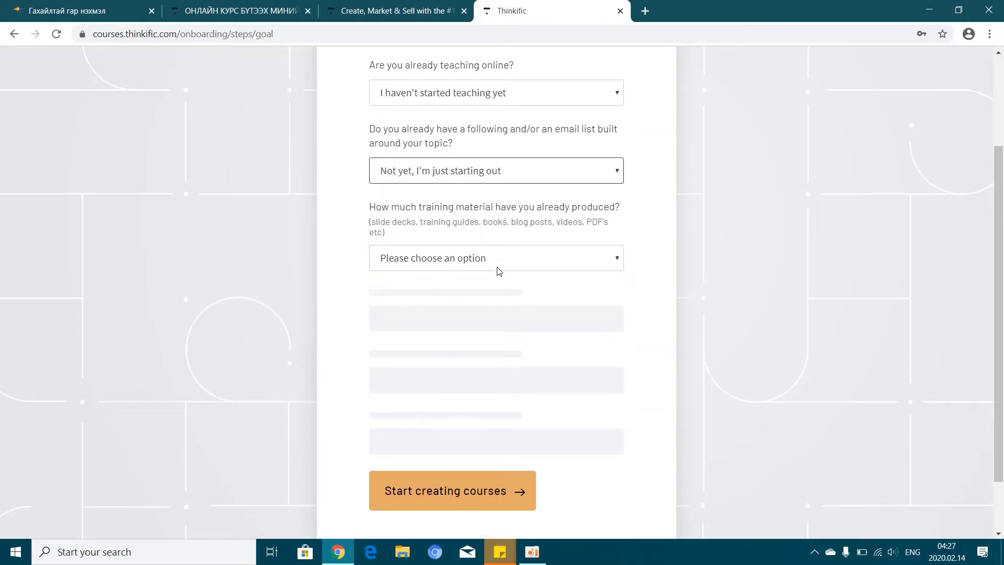
click(609, 261)
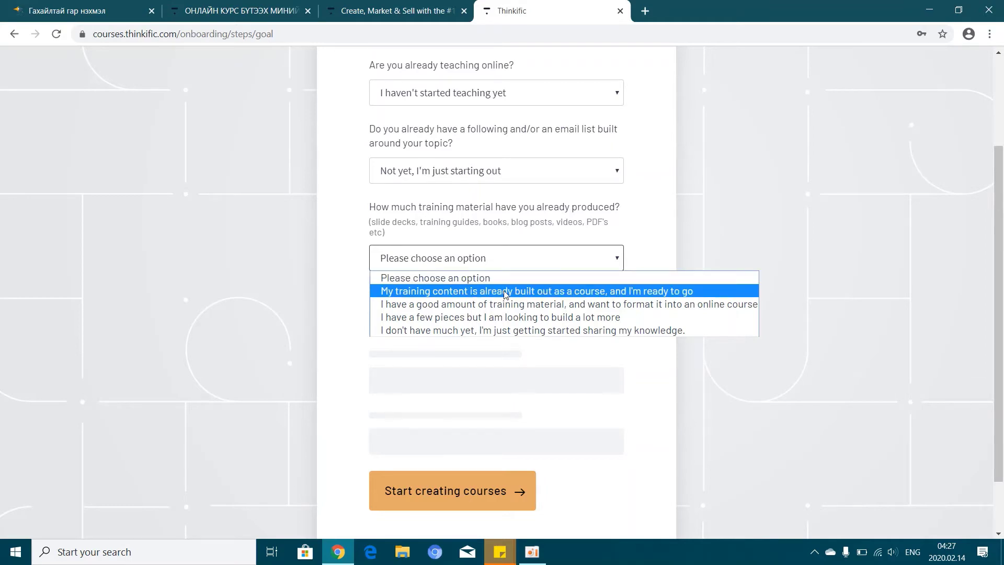
click(486, 331)
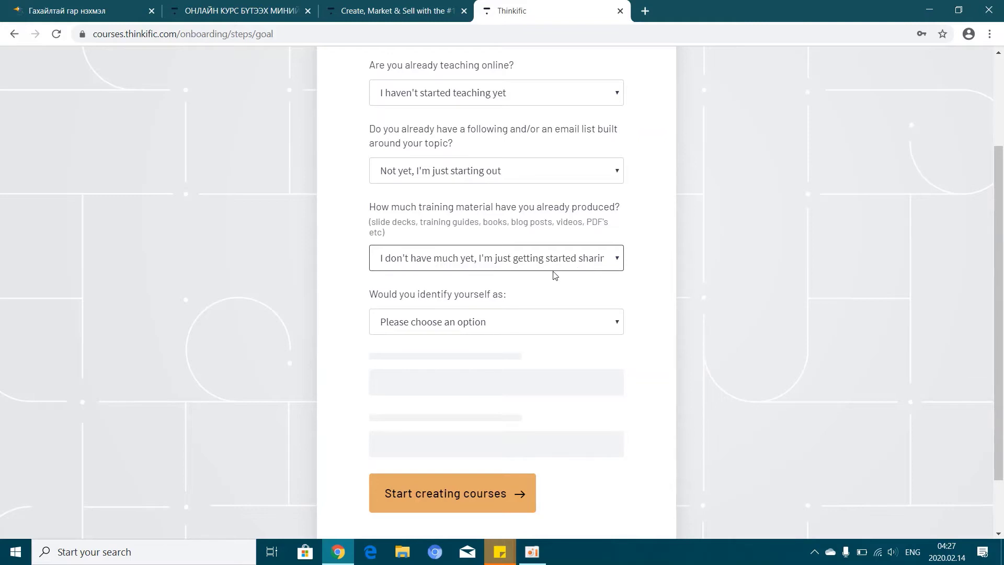
click(559, 326)
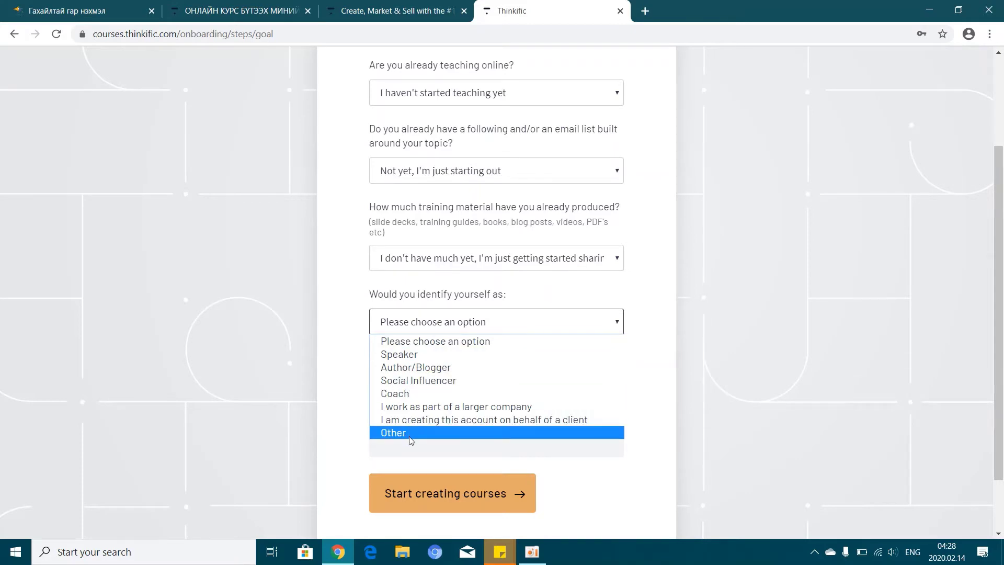
click(418, 393)
Choose Software & Technology as the industry and Other as the referral source, then submit the survey
click(535, 391)
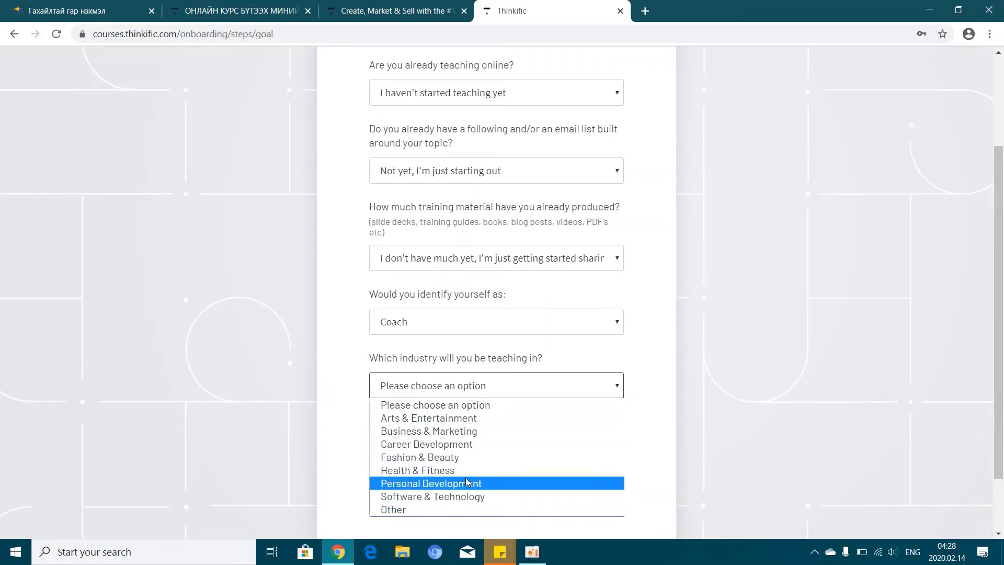
click(469, 497)
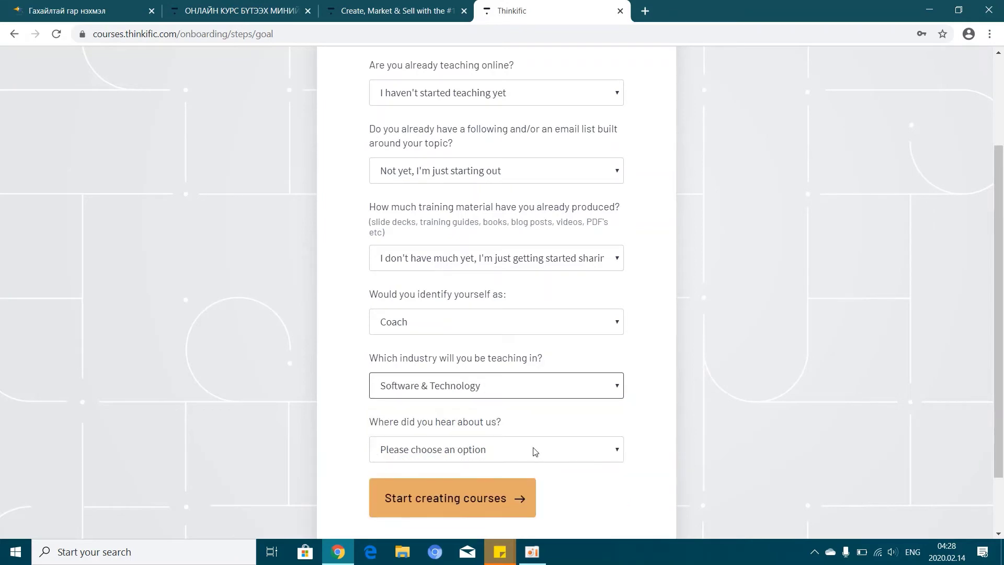
scroll(747, 440, down, 2)
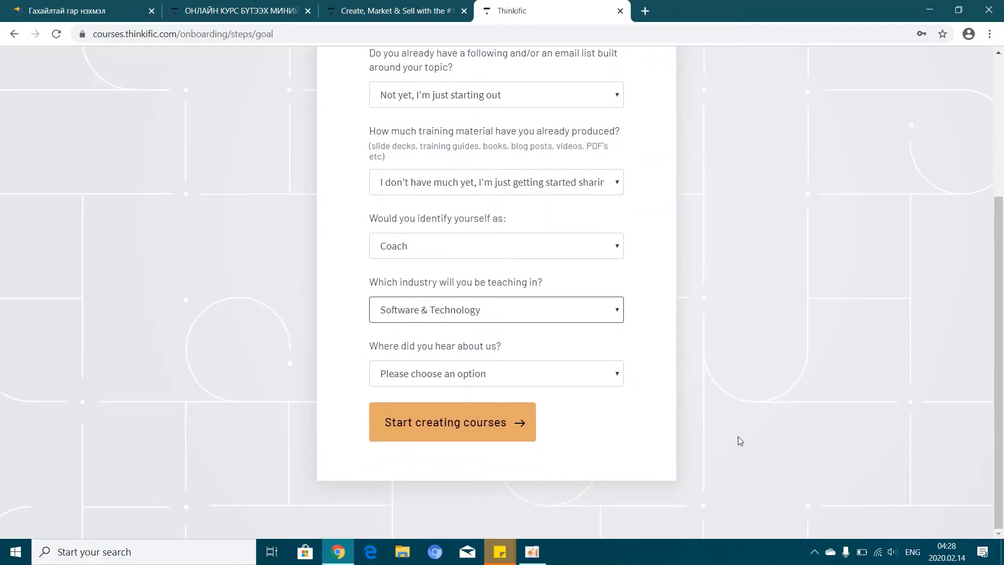
click(526, 379)
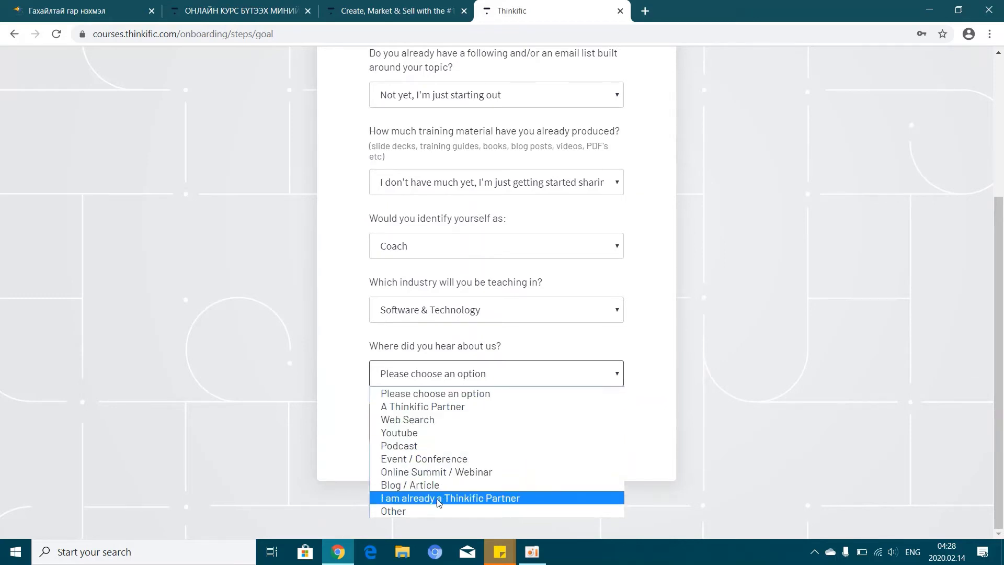
click(409, 510)
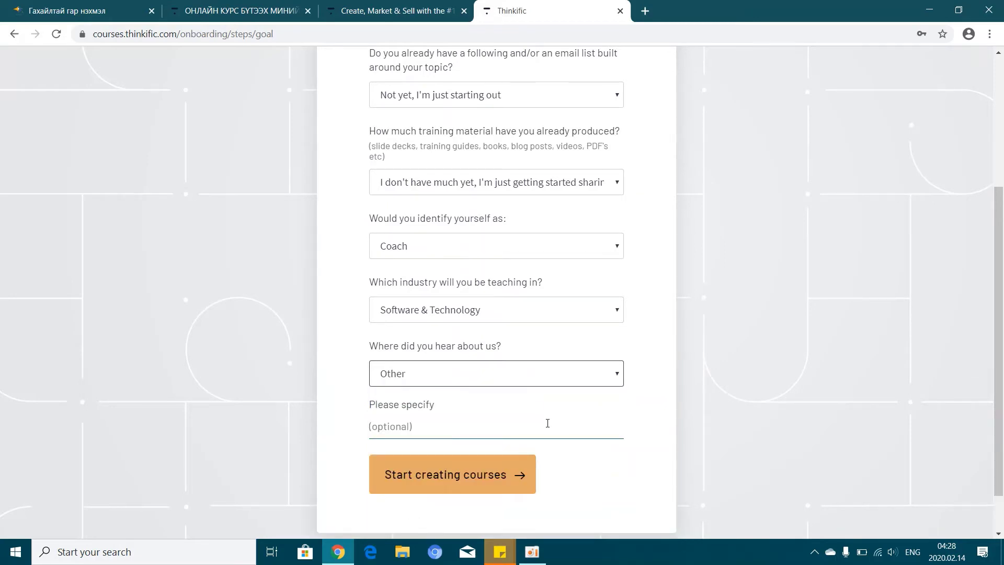
scroll(547, 422, down, 1)
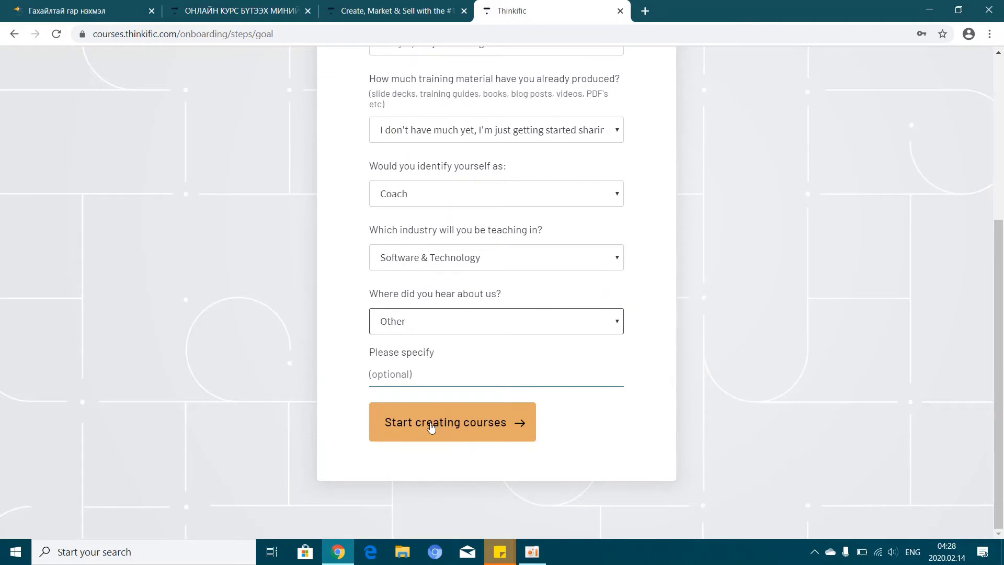
click(474, 423)
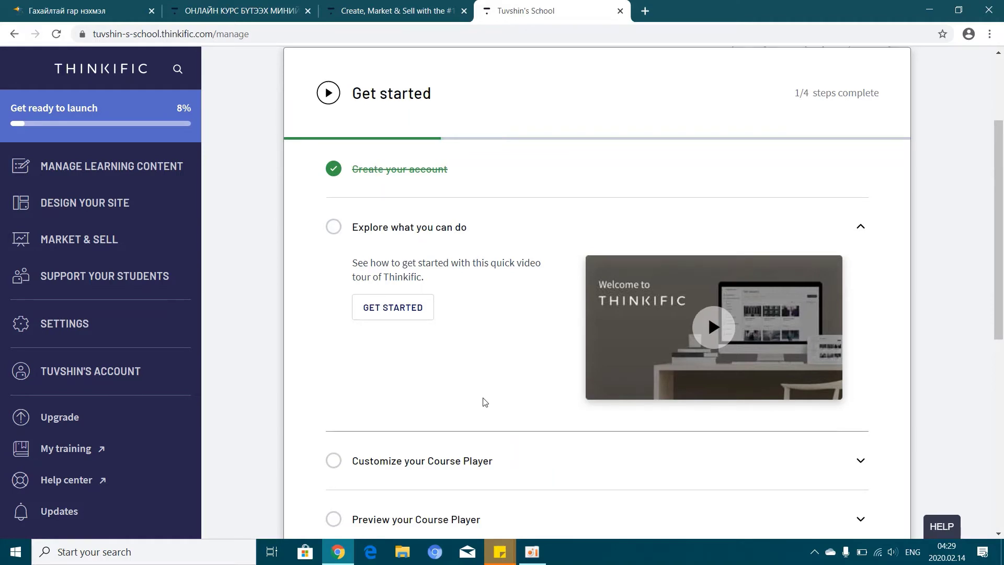
On the Get started checklist, expand Customize your Course Player and reopen the Explore what you can do step
scroll(482, 403, up, 3)
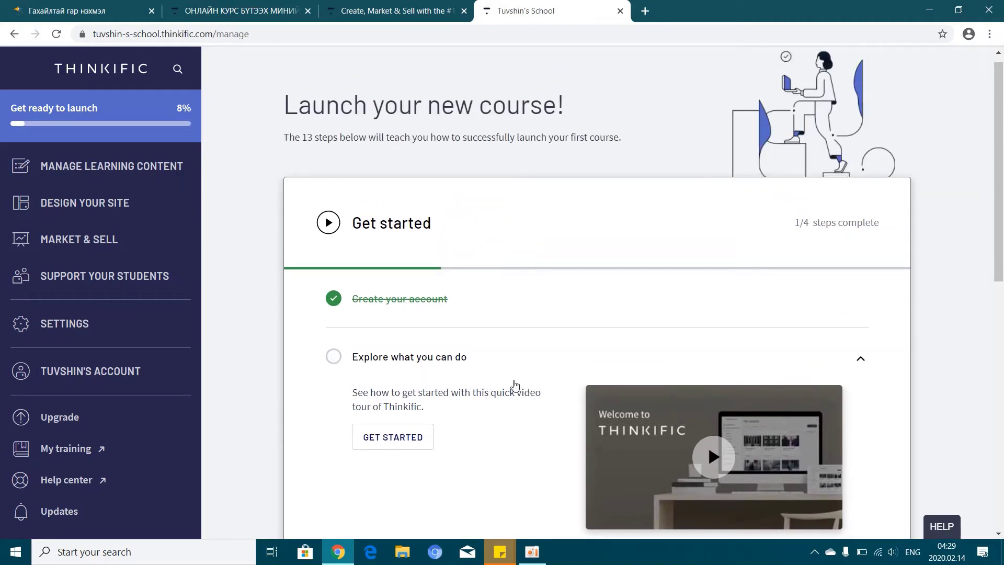
scroll(515, 386, down, 3)
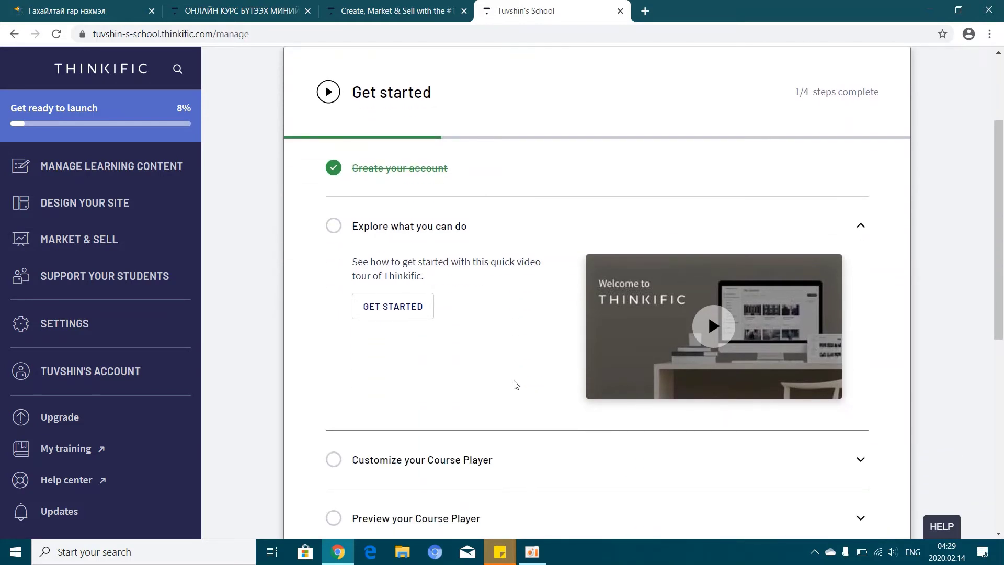
scroll(515, 386, down, 3)
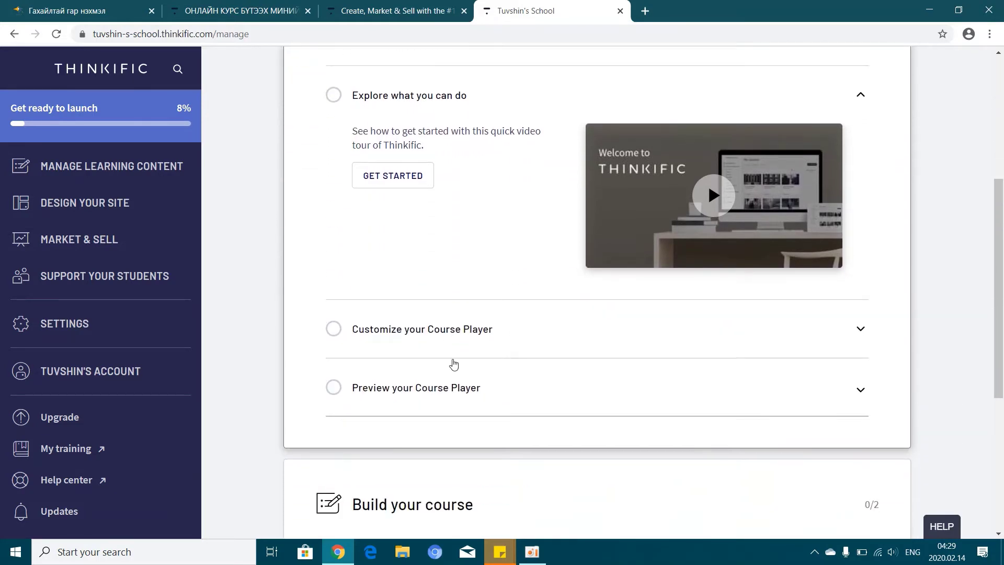
scroll(523, 361, up, 3)
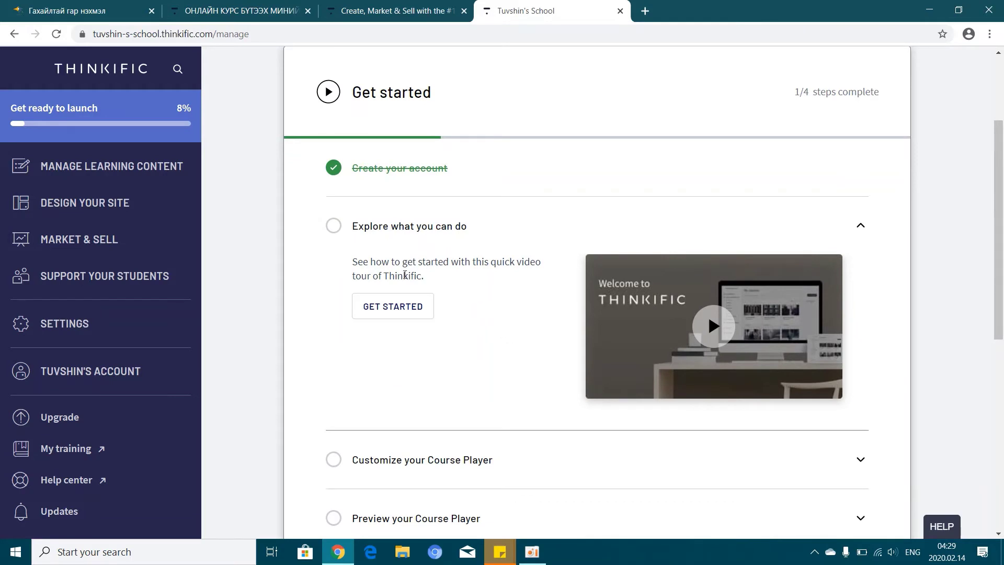
click(331, 226)
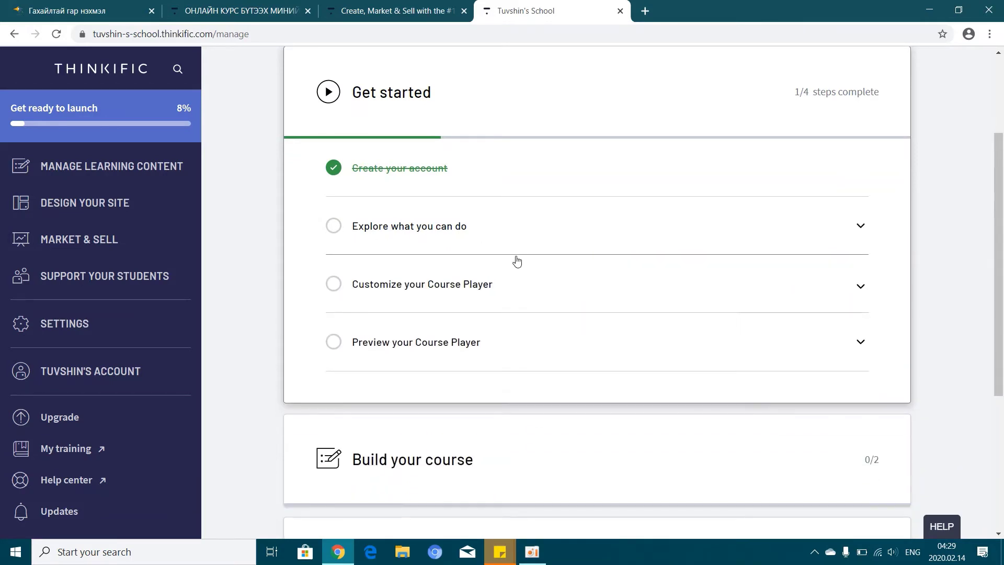
click(862, 228)
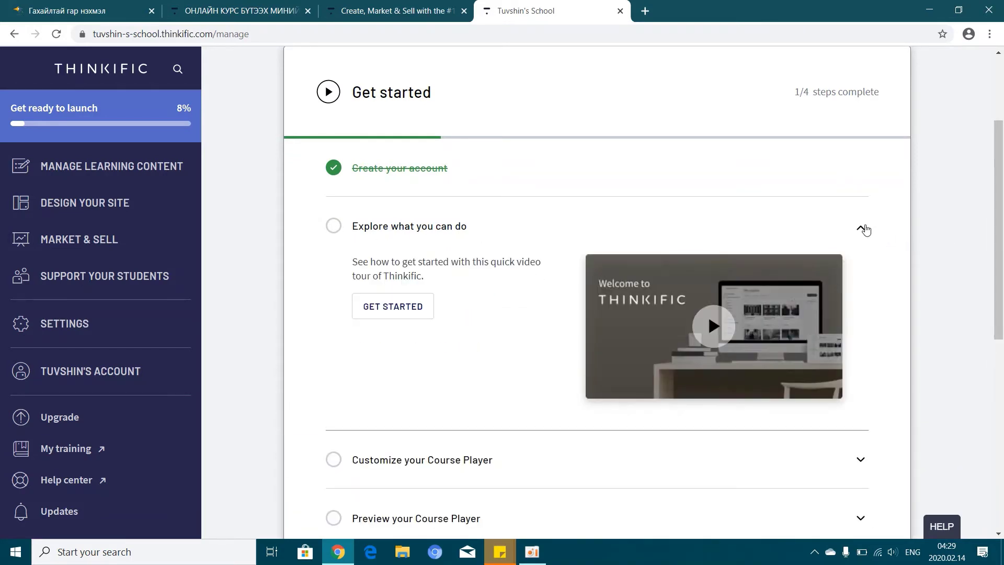
scroll(653, 451, down, 3)
click(334, 331)
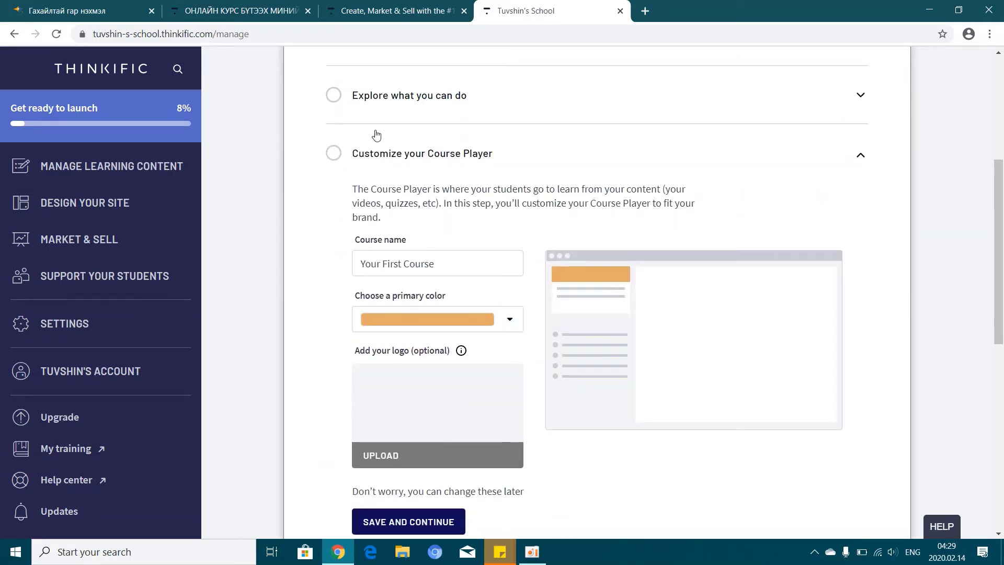
scroll(469, 176, up, 1)
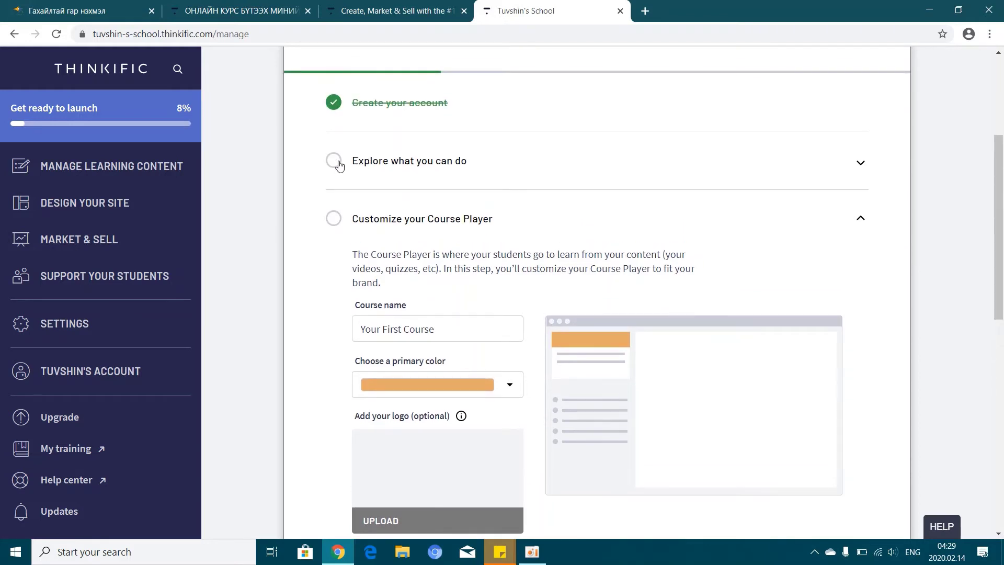
click(339, 166)
Watch the Thinkific welcome tour video, seeking through it, then close it to complete the Explore step
click(419, 240)
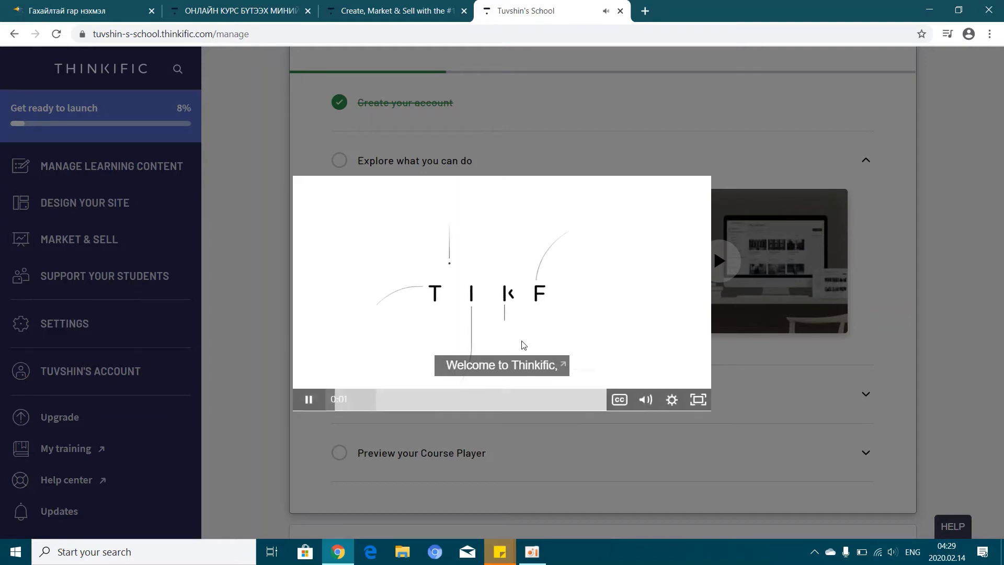
click(366, 405)
click(415, 404)
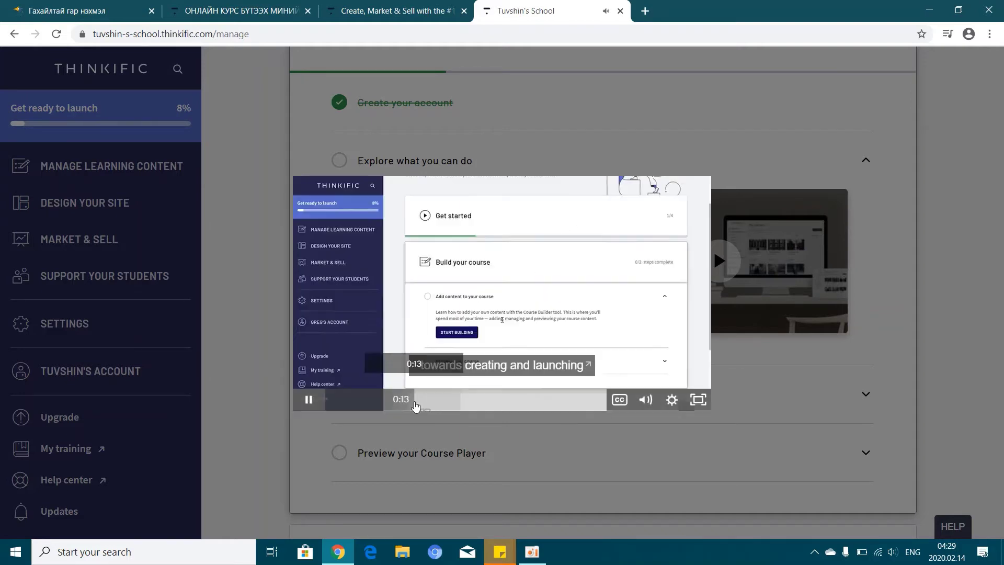
click(540, 401)
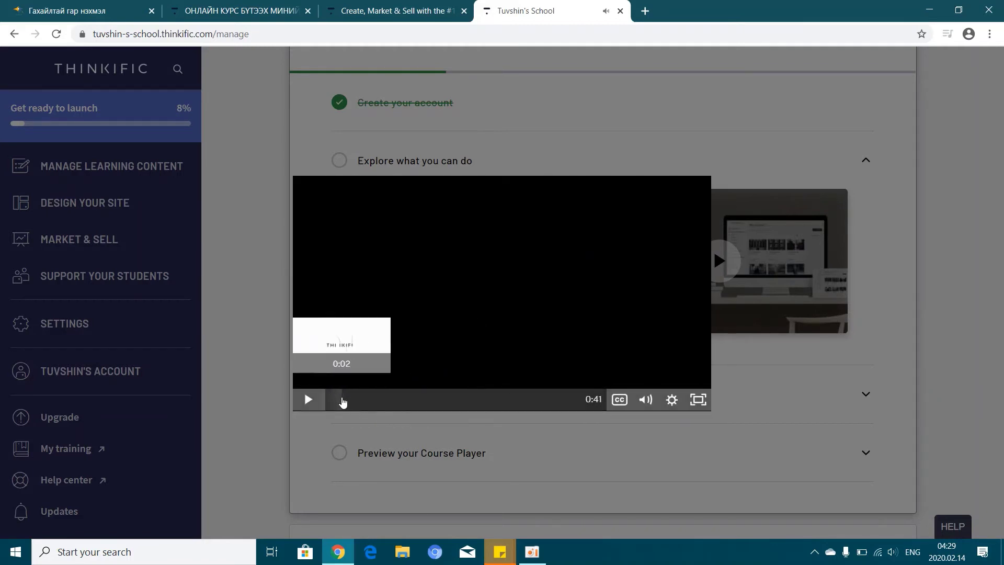
click(343, 402)
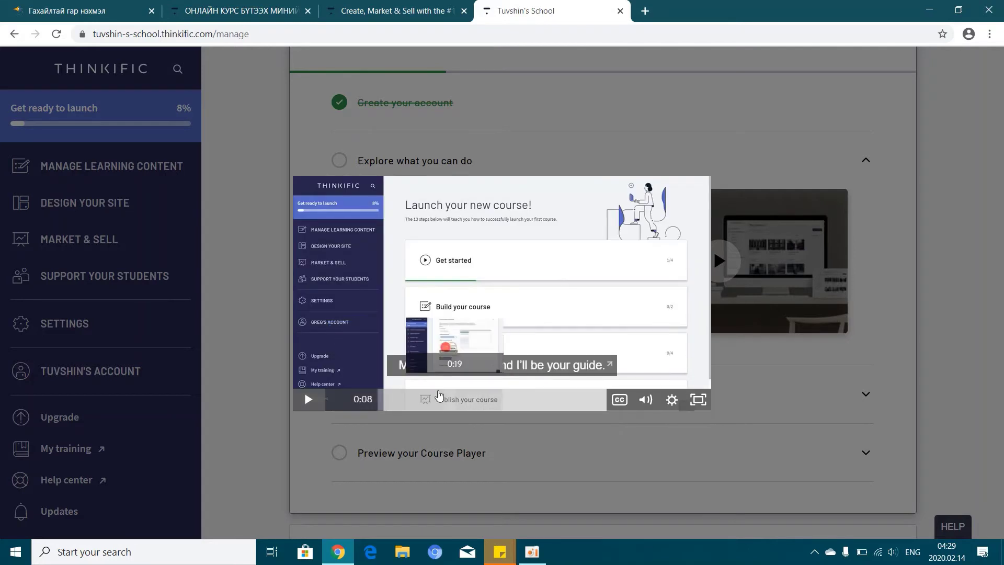
click(729, 429)
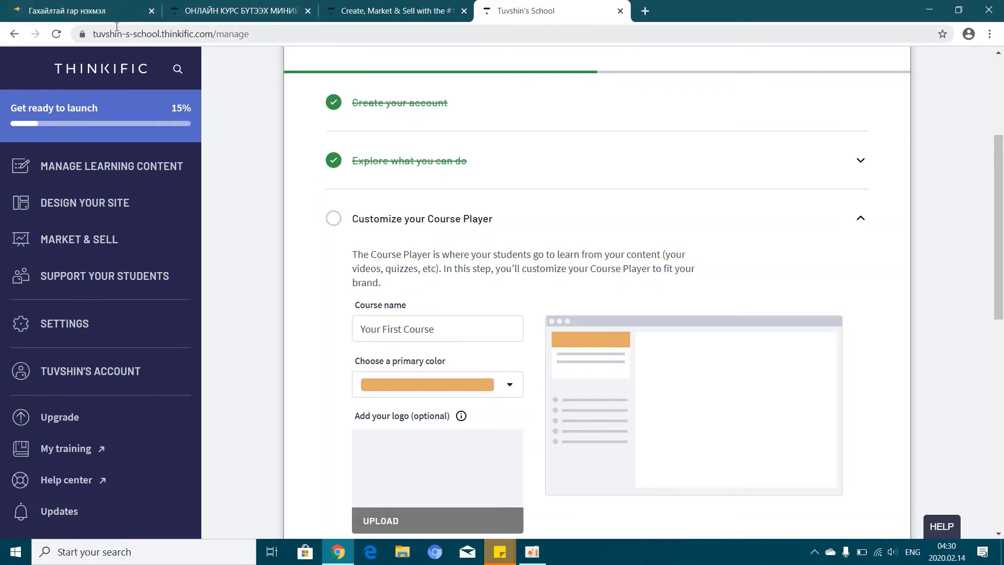
click(100, 11)
scroll(401, 412, down, 7)
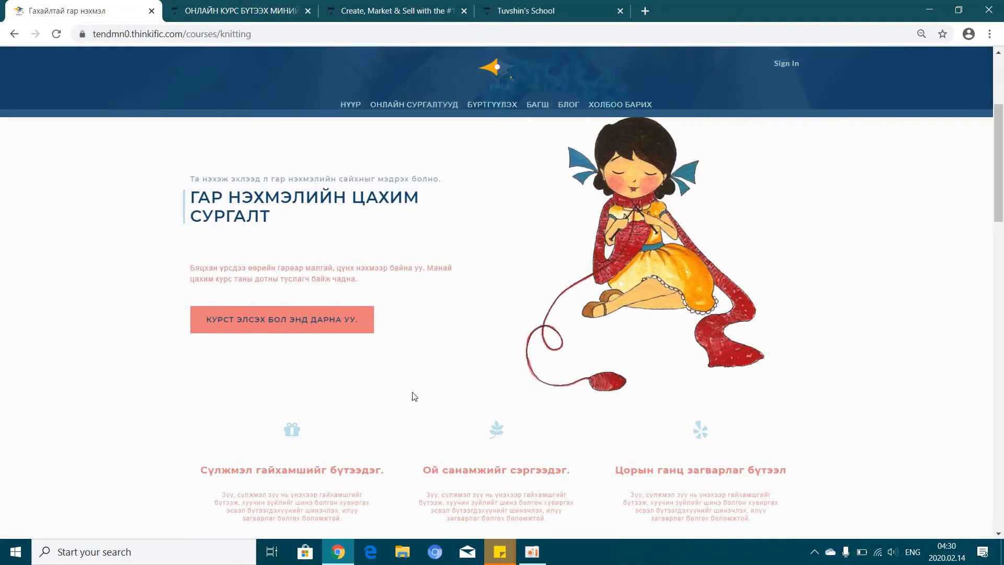
scroll(517, 382, up, 7)
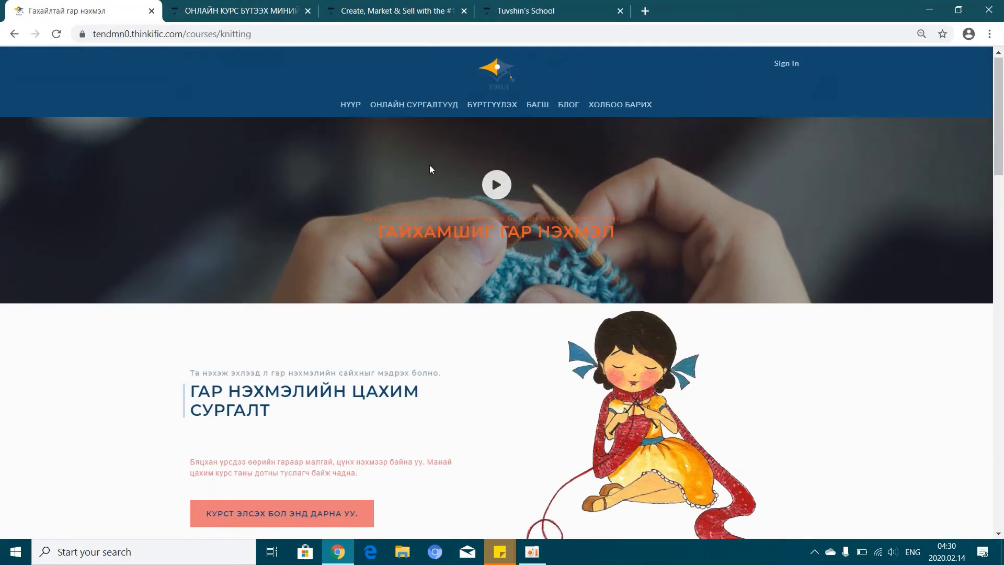
click(408, 106)
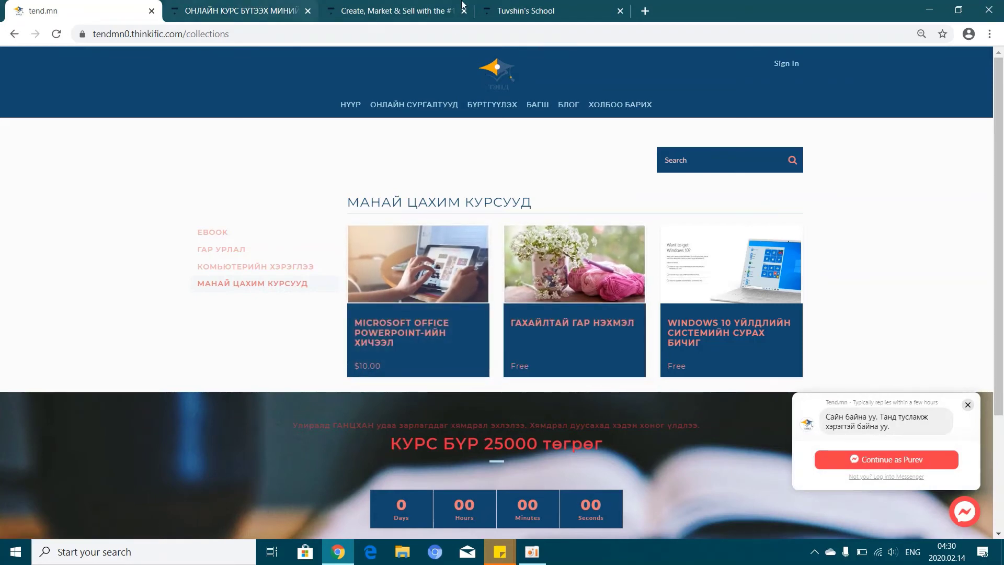
click(554, 10)
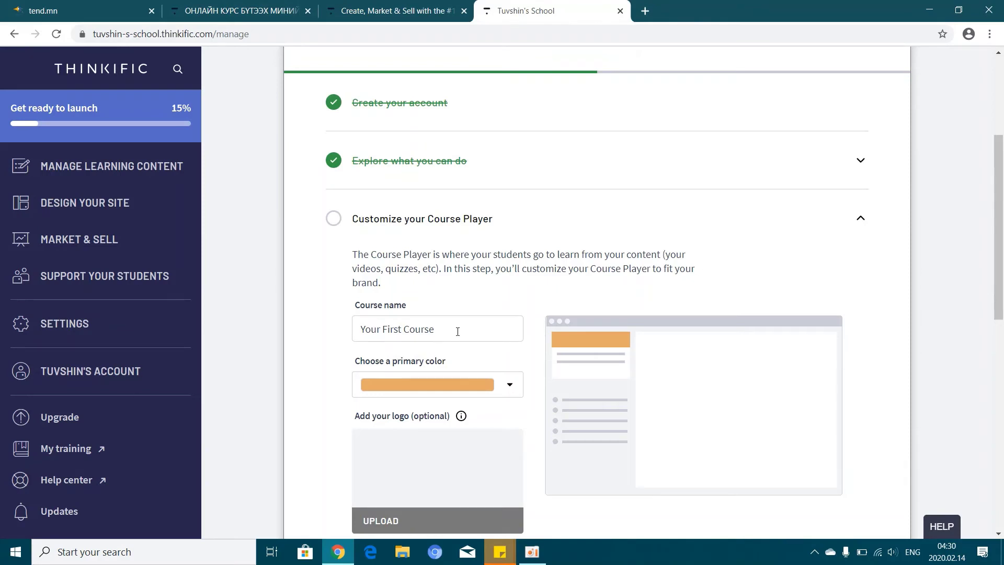
Replace the 'Your First Course' course name with 'MICROSOFT POWERPOINT-ИЙН ХИЧЭЭЛ'
drag(458, 331, 324, 330)
text(MICROSOFT POWERPOINT)
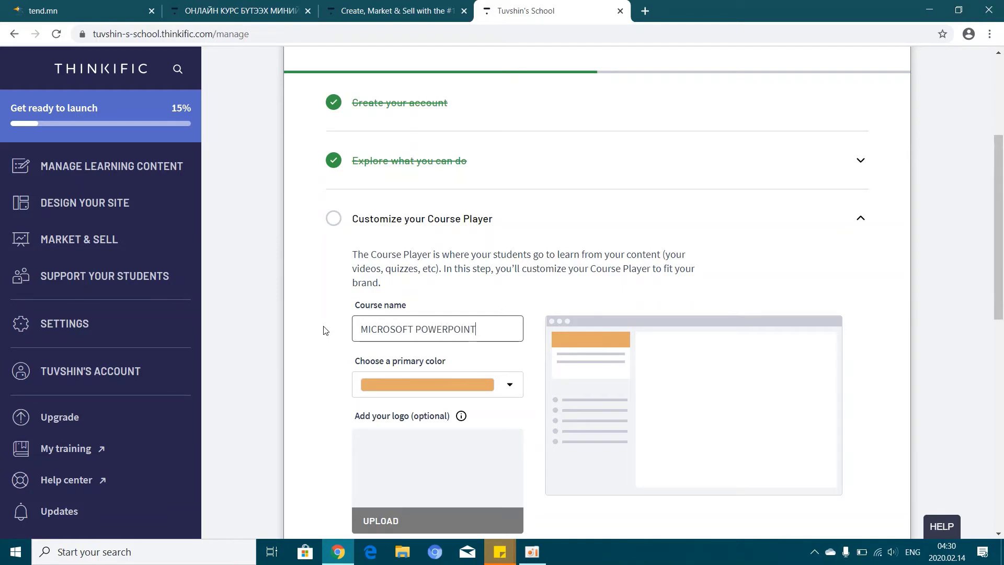
text(2)
text(-)
text(ИЙН ХИЧЭЭЛ)
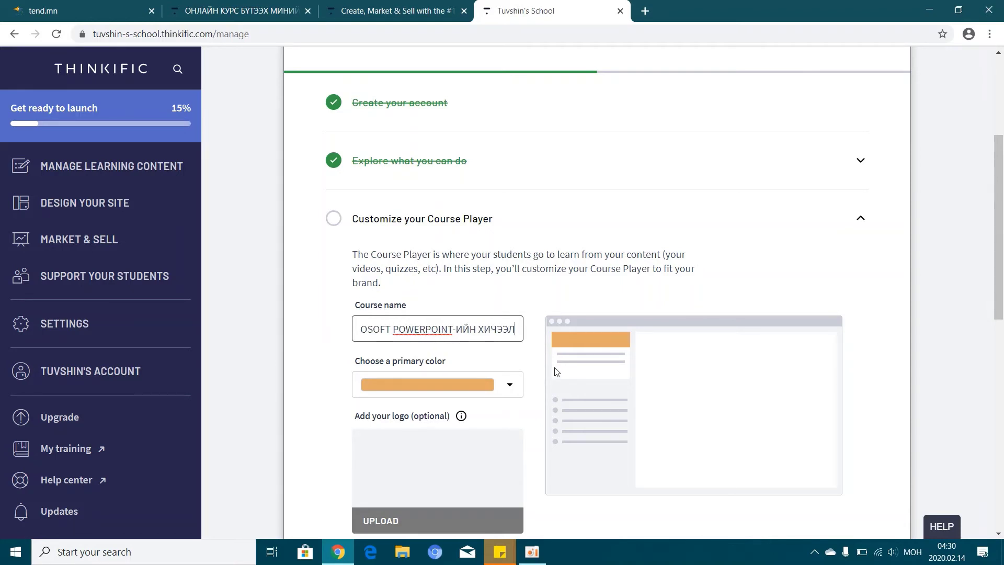
scroll(714, 383, down, 1)
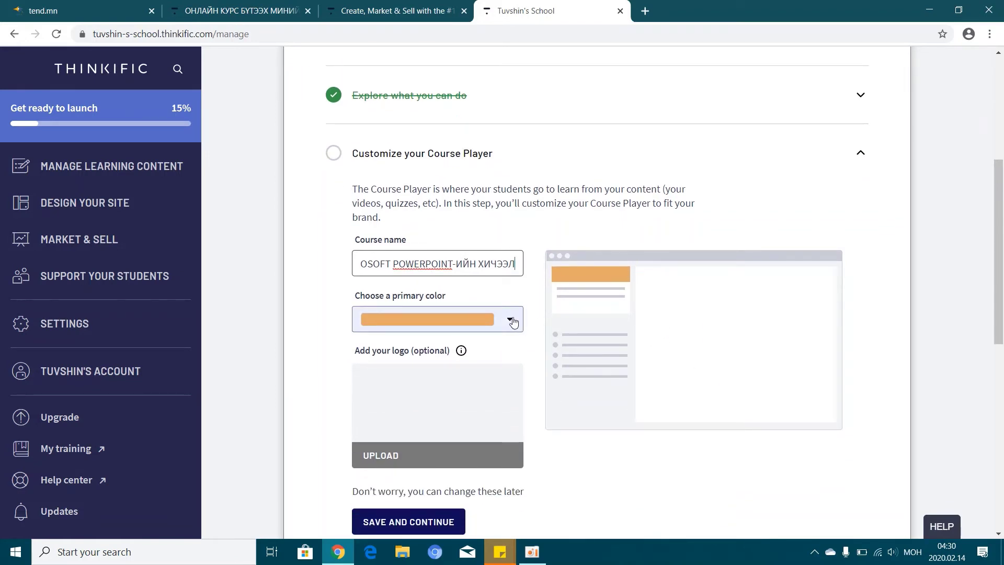
Set the Course Player primary colour to the orange swatch F5A623 and close the colour picker
click(512, 321)
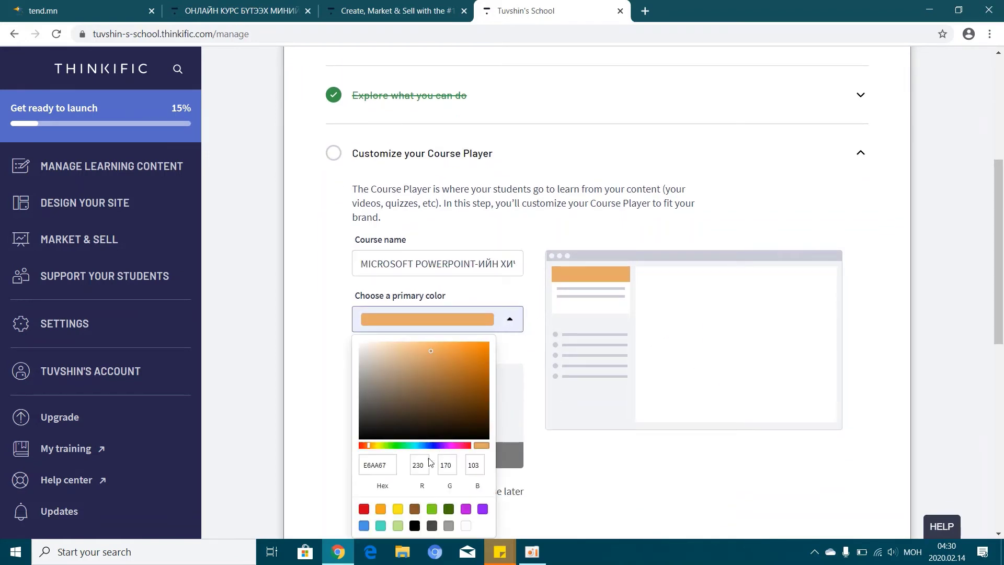
click(363, 511)
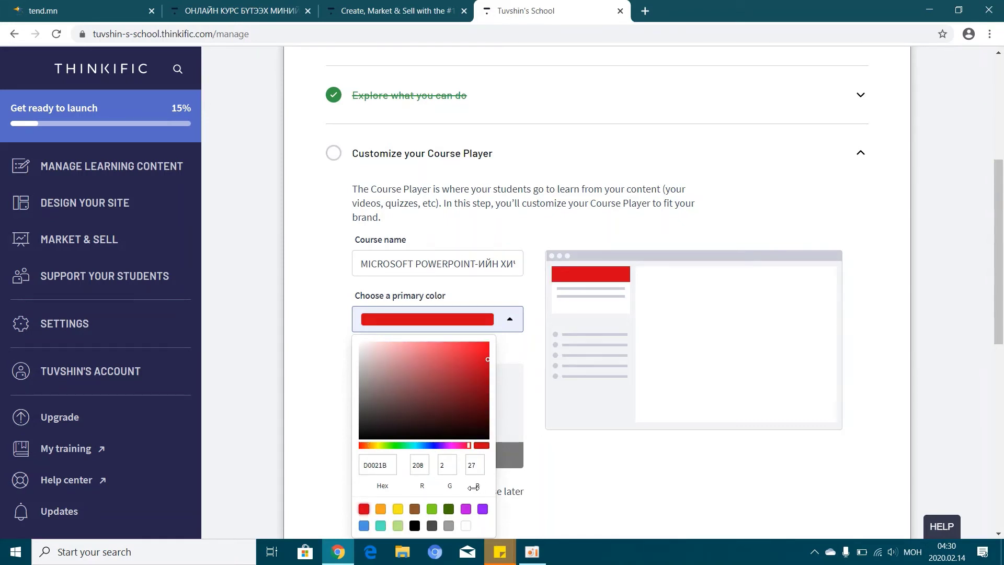
click(380, 510)
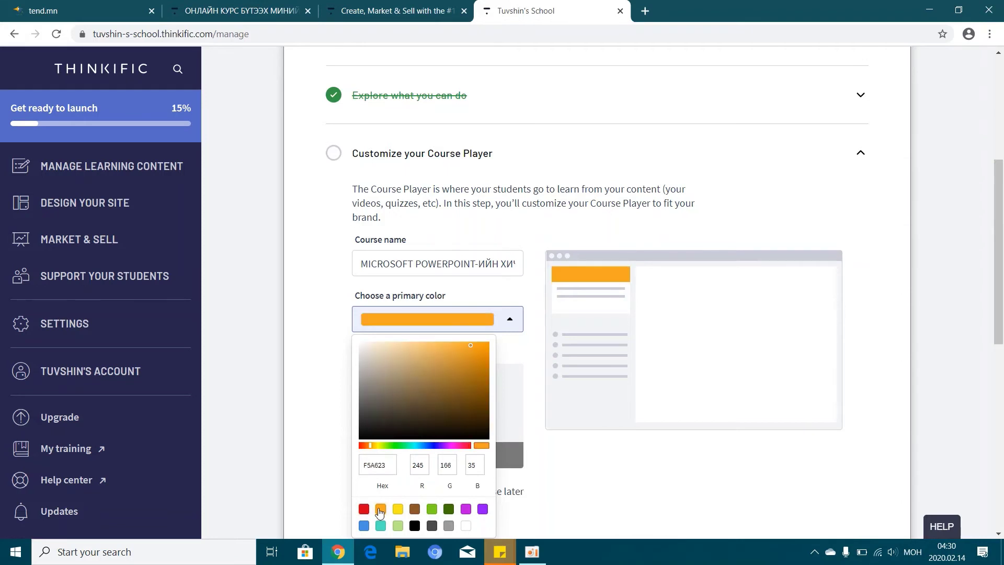
scroll(519, 451, down, 1)
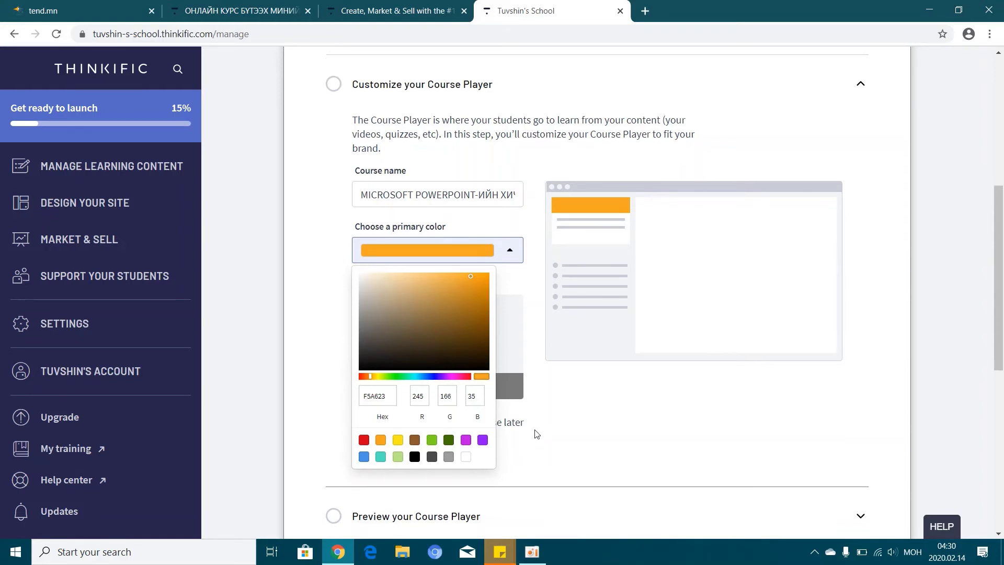
scroll(518, 369, down, 3)
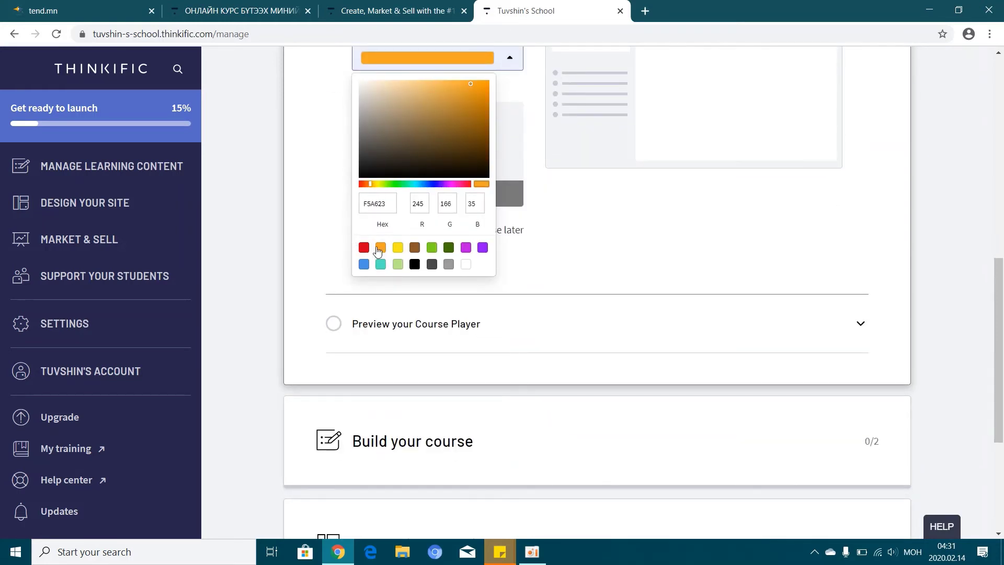
scroll(726, 276, up, 4)
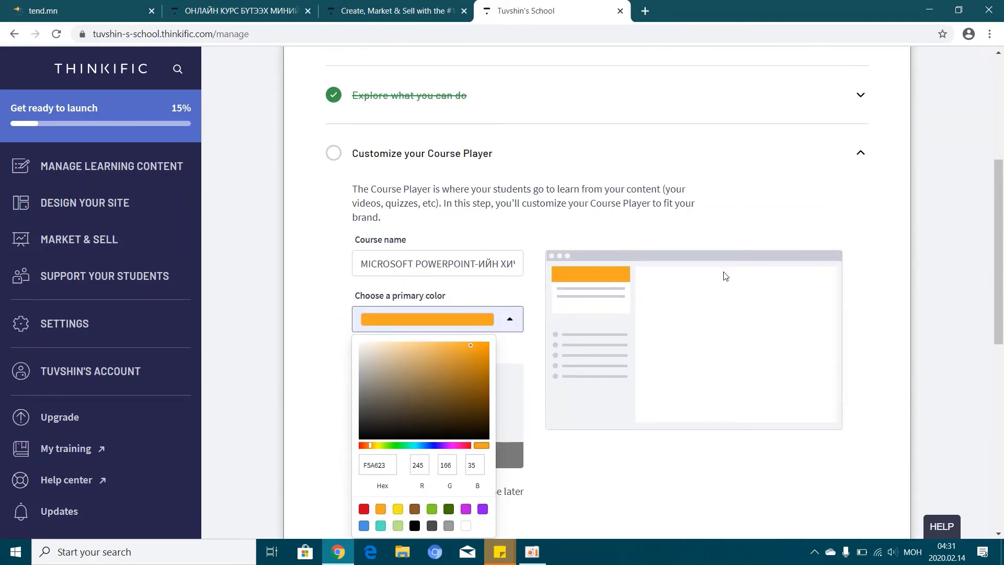
click(512, 320)
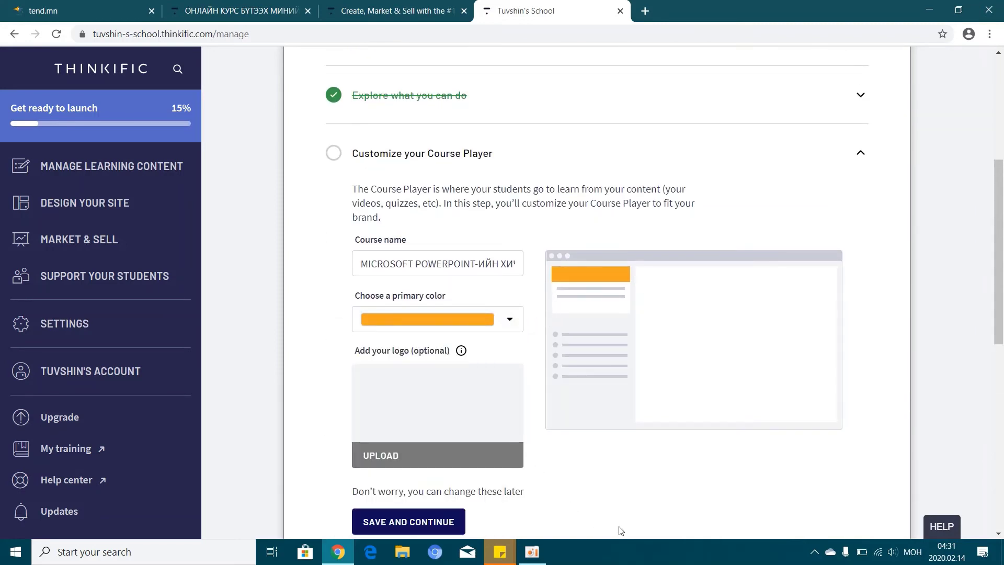
scroll(632, 476, down, 1)
scroll(632, 476, down, 2)
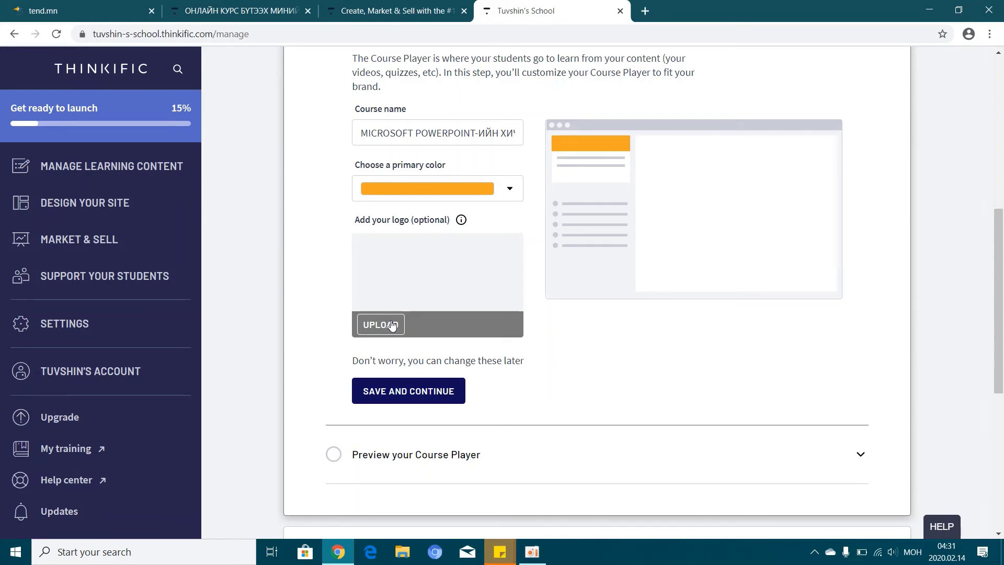
Upload logo-6.png from D:\tend\LOGO as the Course Player logo and save the customization
click(378, 325)
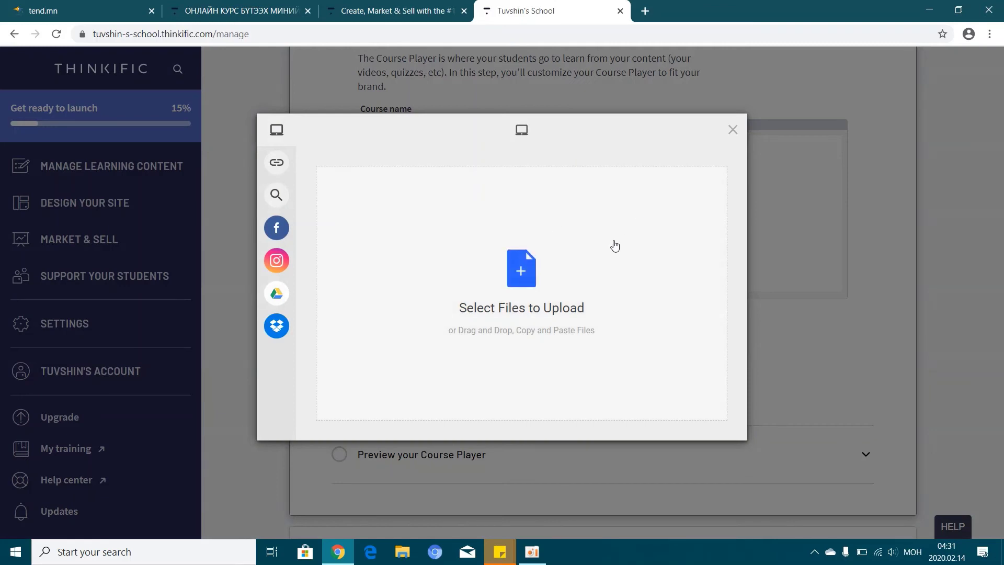
click(523, 270)
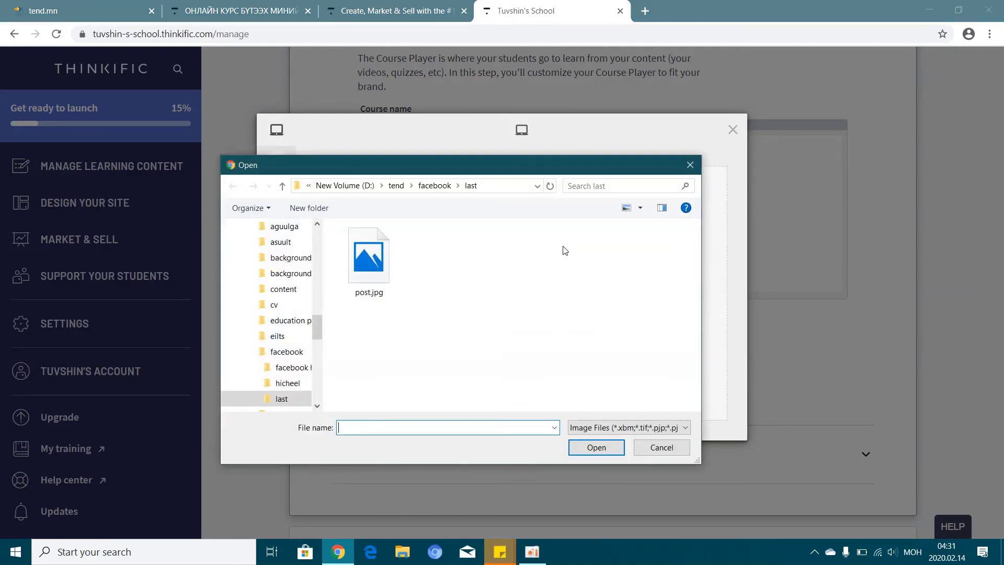
click(400, 186)
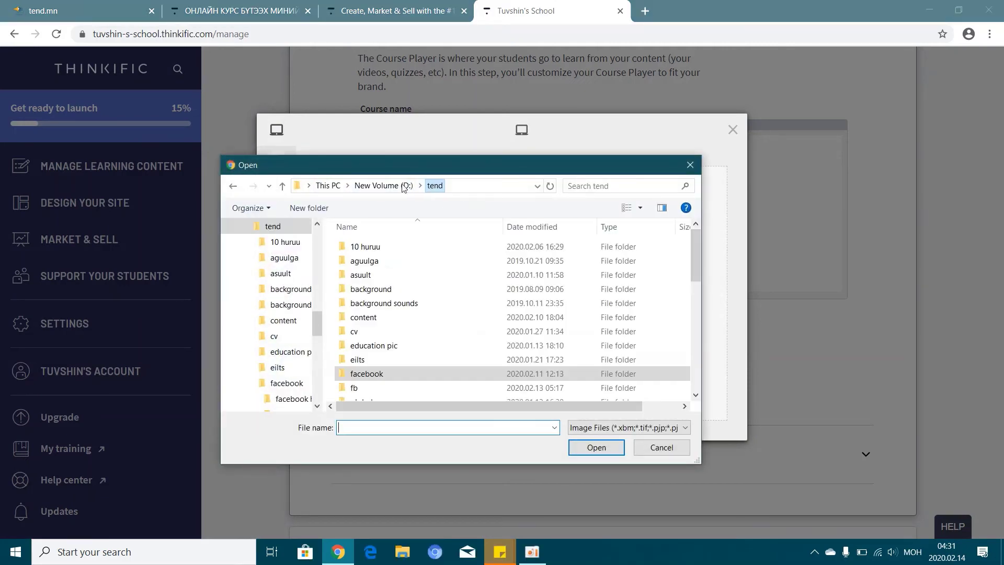
scroll(420, 340, down, 1)
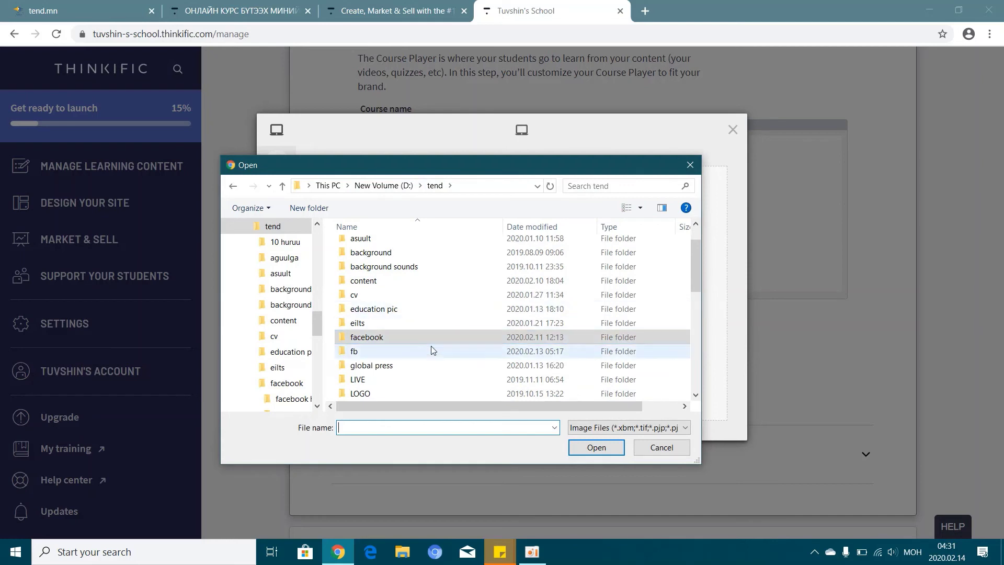
click(373, 395)
double_click(372, 395)
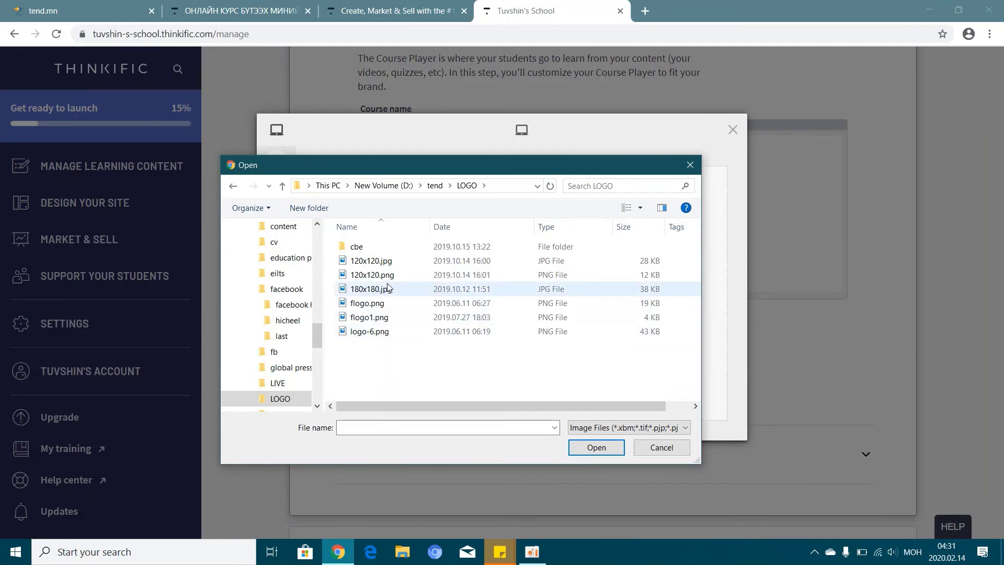
click(376, 333)
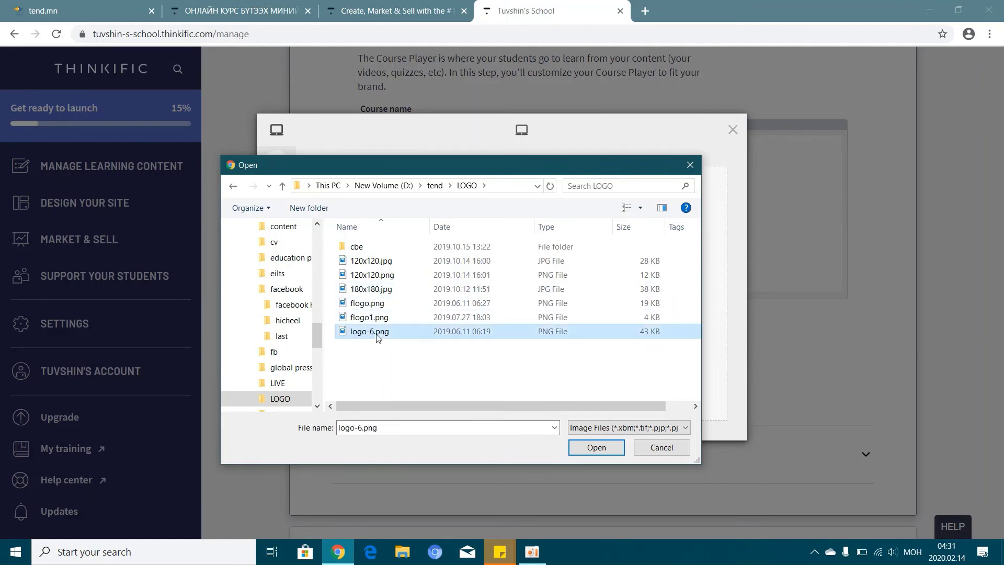
click(592, 448)
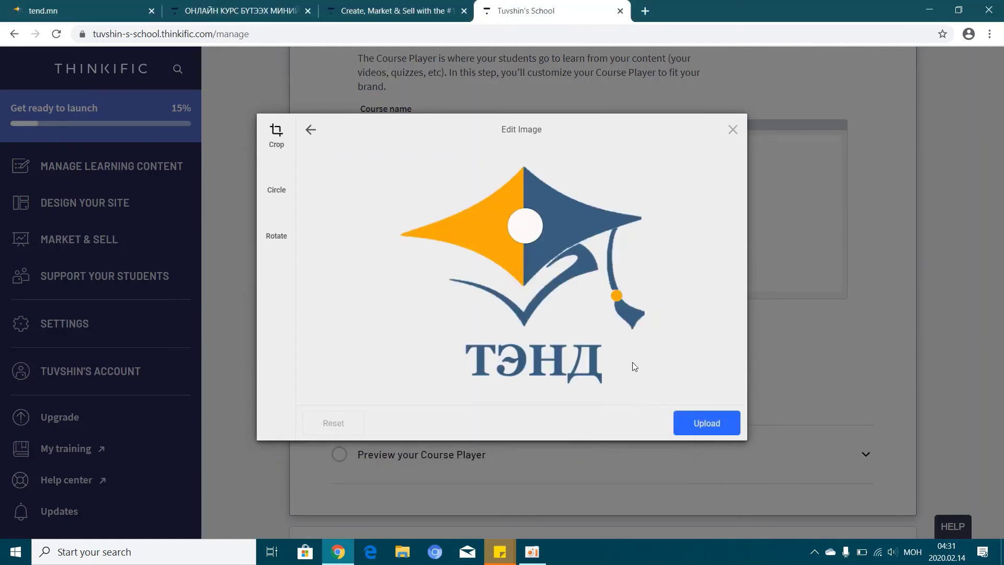
click(706, 421)
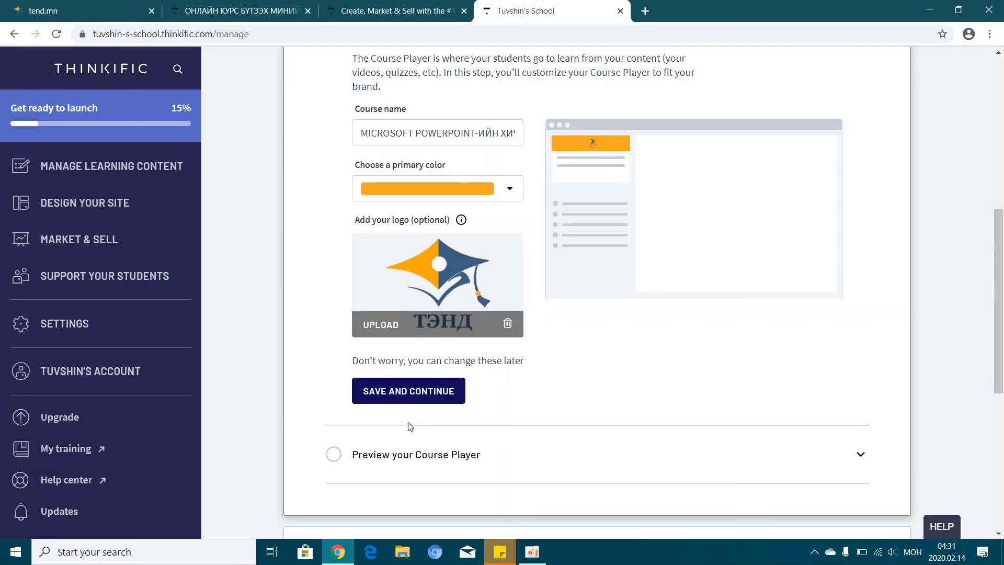
click(402, 400)
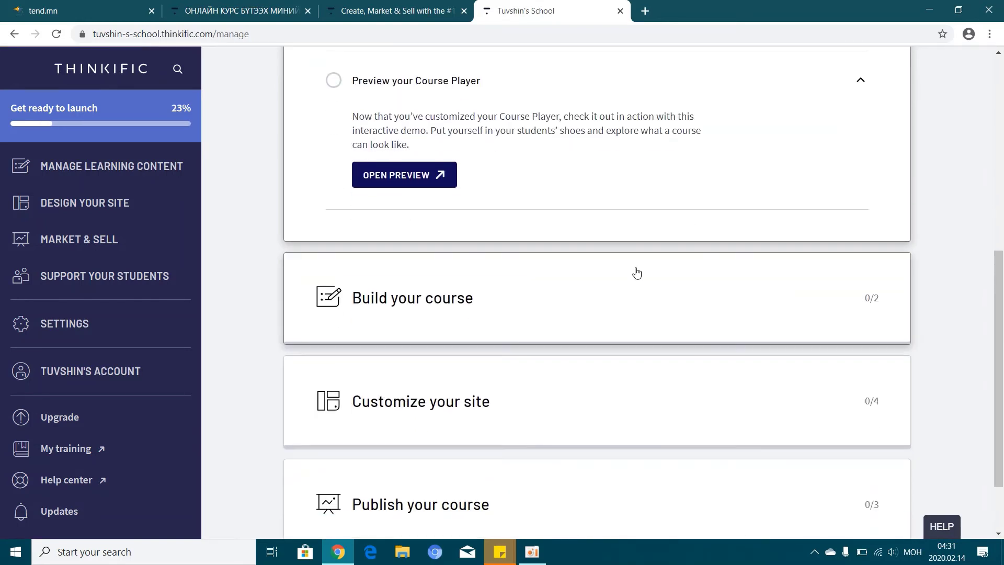
Expand the Preview your Course Player step and launch the demo course preview
scroll(675, 264, up, 5)
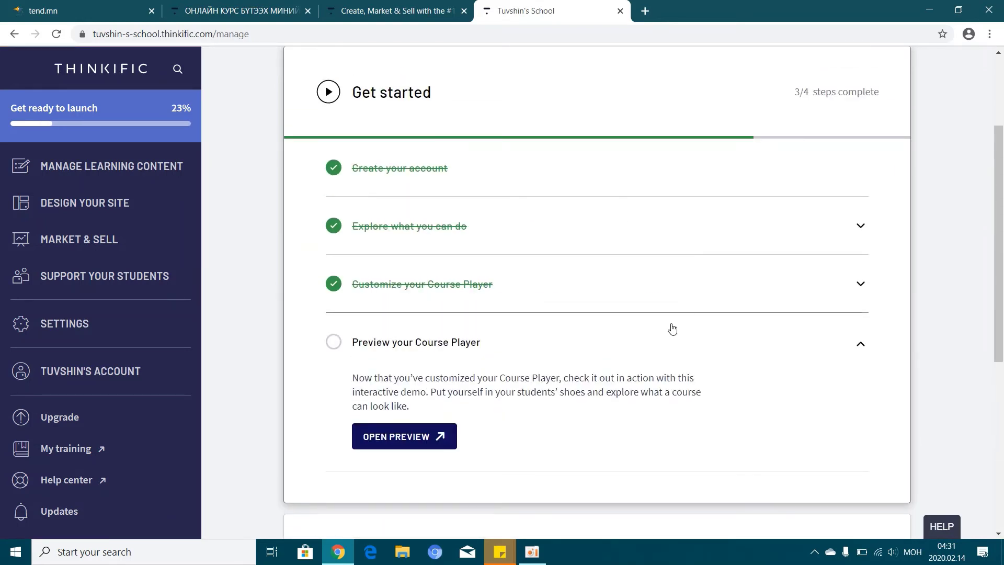
click(333, 343)
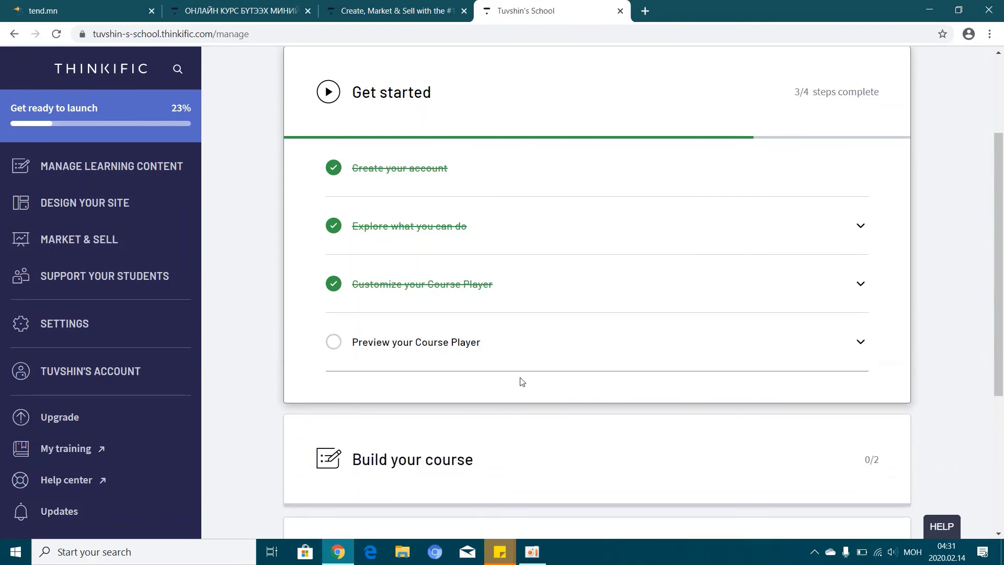
click(337, 344)
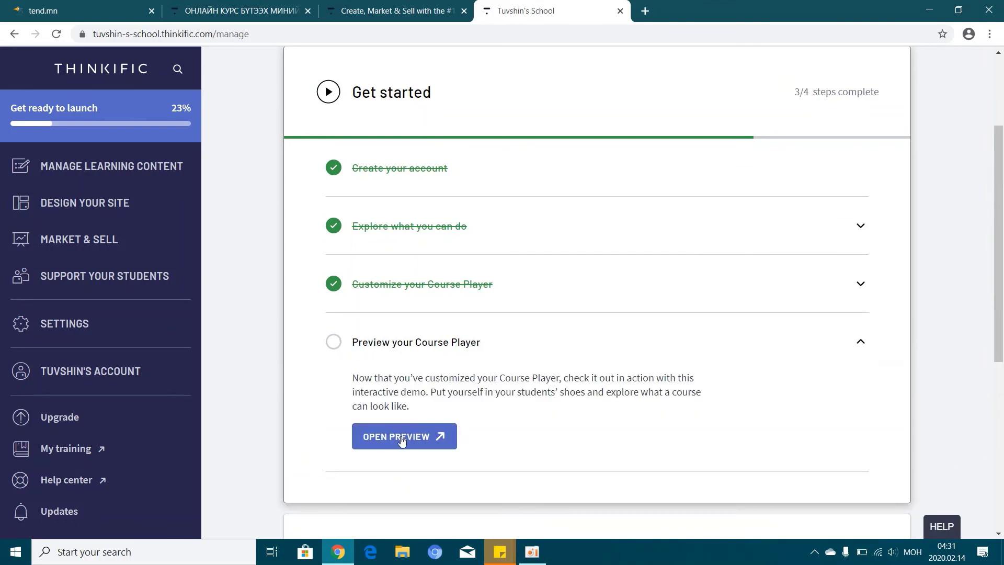
click(400, 437)
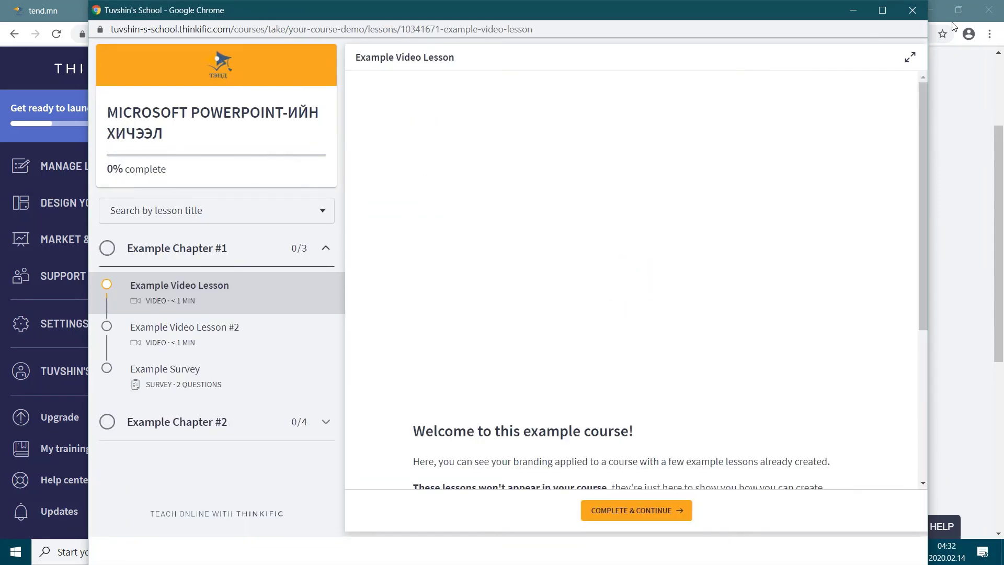
In the maximized preview, browse Video Lesson #2 and the Example Survey, then play Example Video Lesson
click(883, 12)
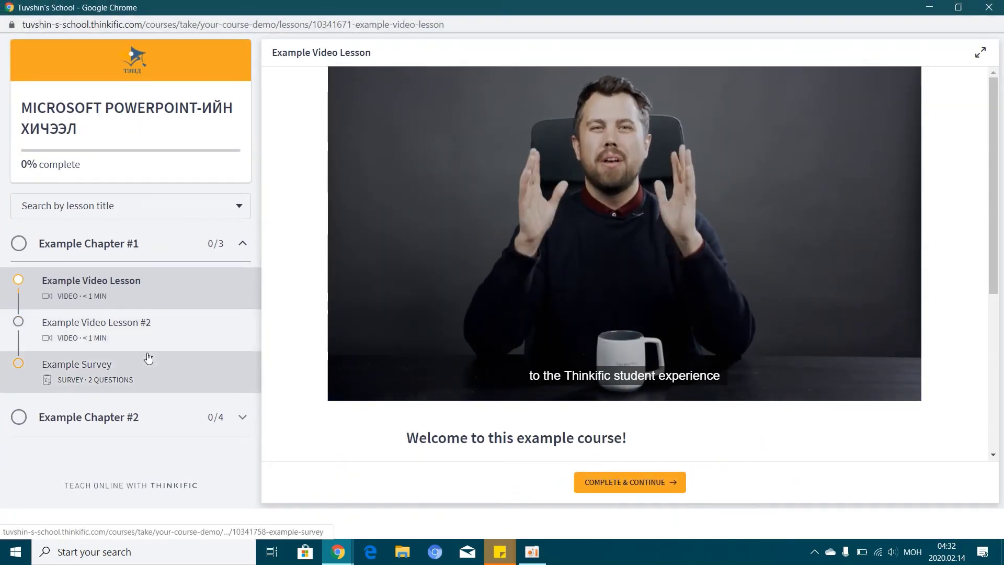
click(119, 331)
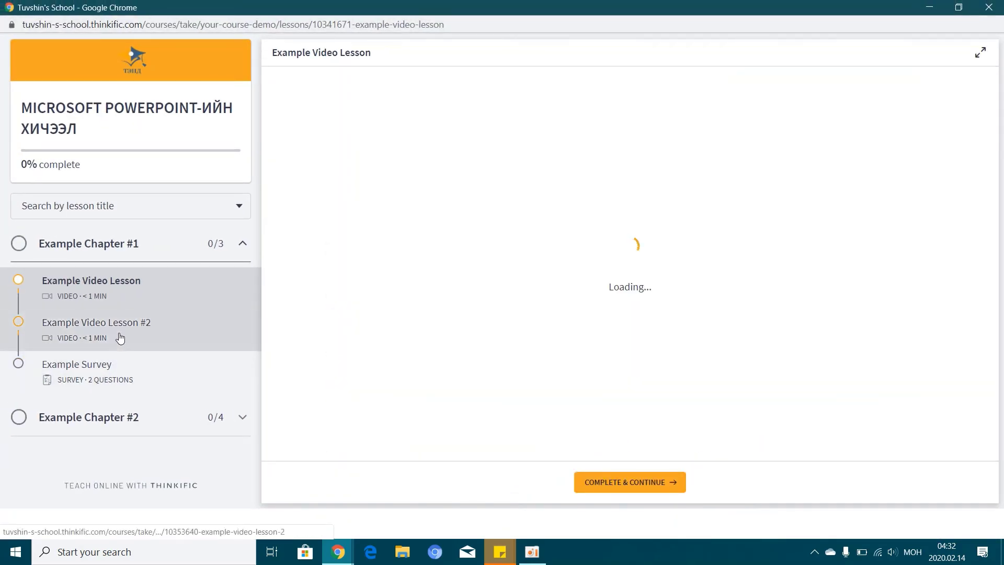
click(118, 377)
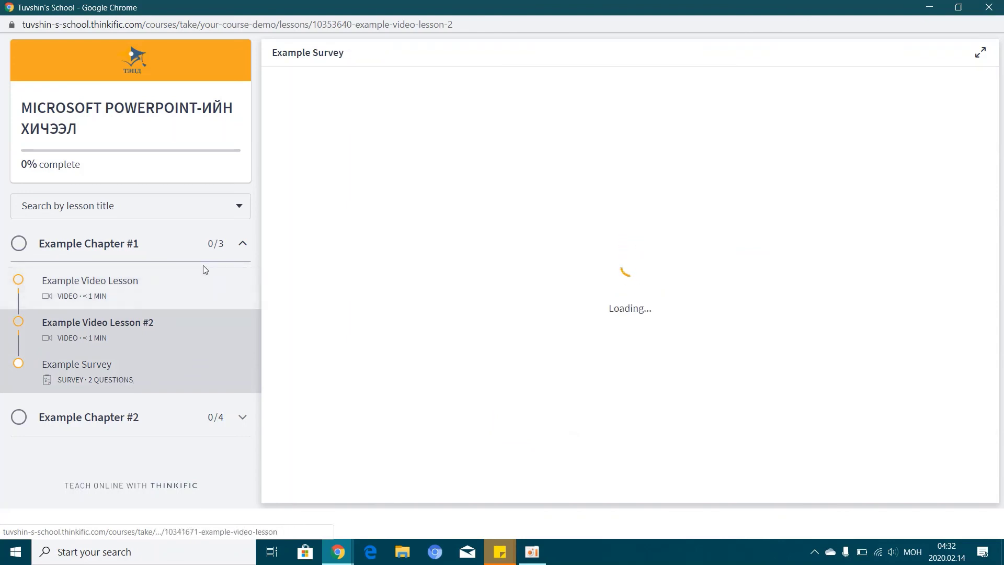
click(116, 286)
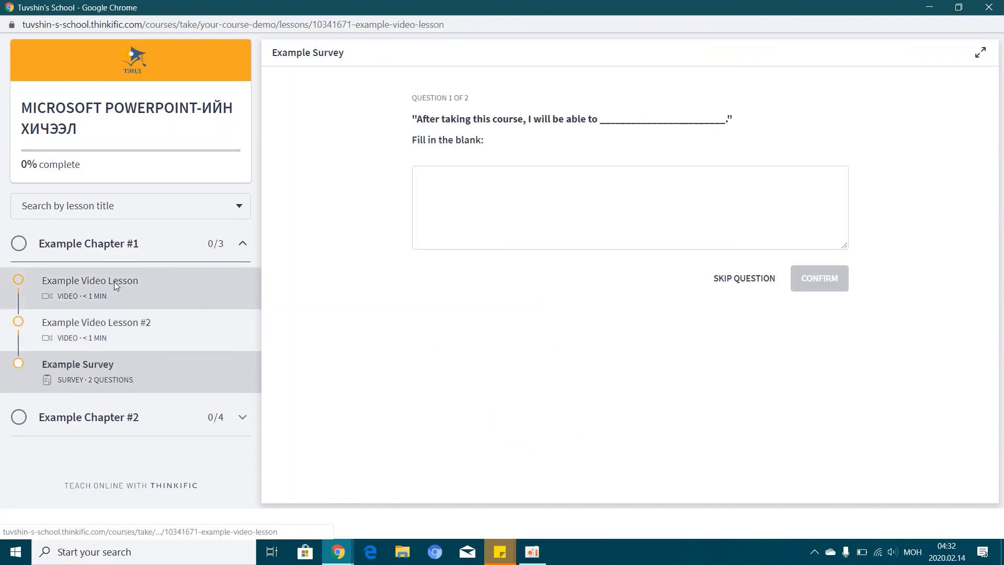
click(104, 330)
click(127, 282)
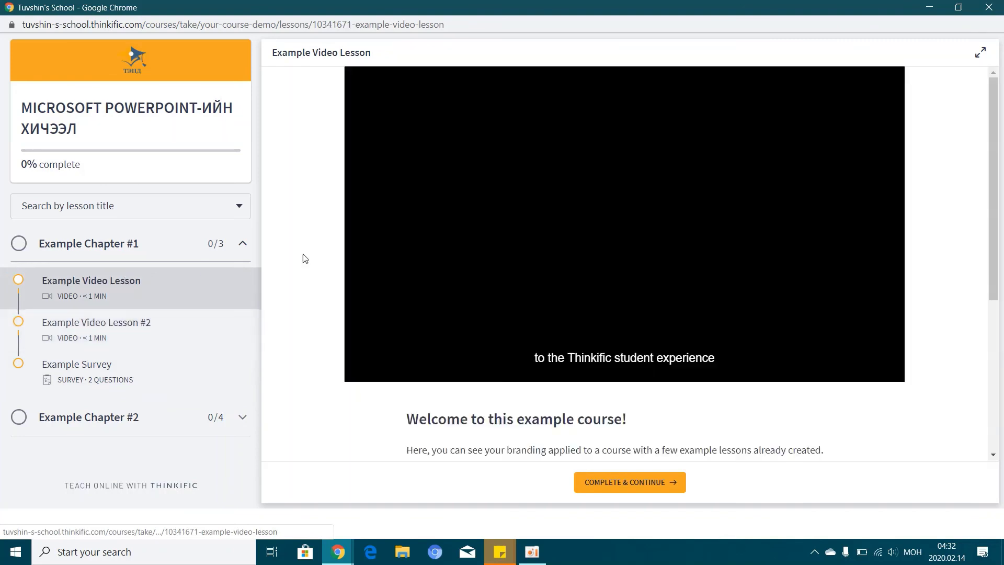
Toggle the lesson to full width and back, then expand Example Chapter #2's lesson list
click(986, 50)
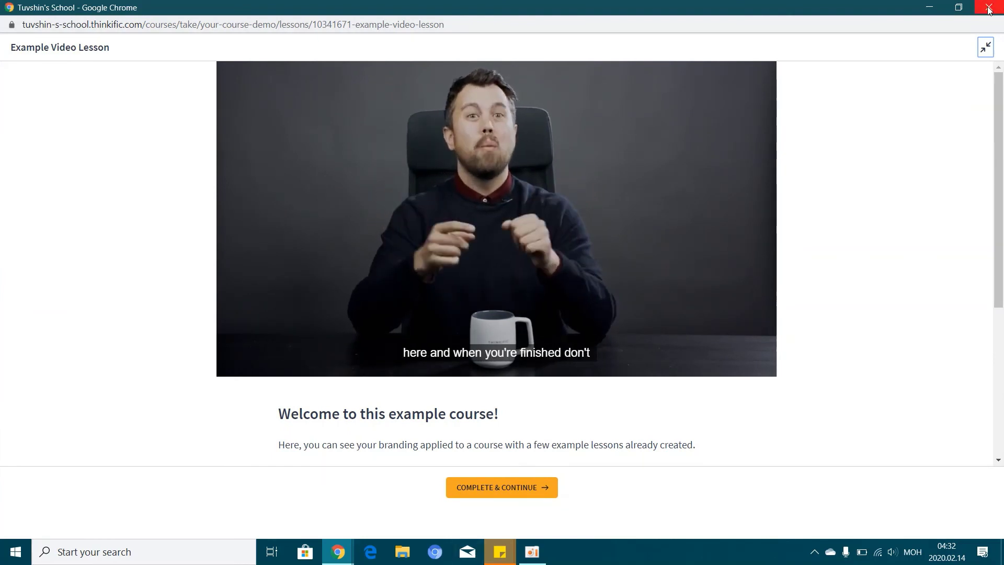
click(984, 46)
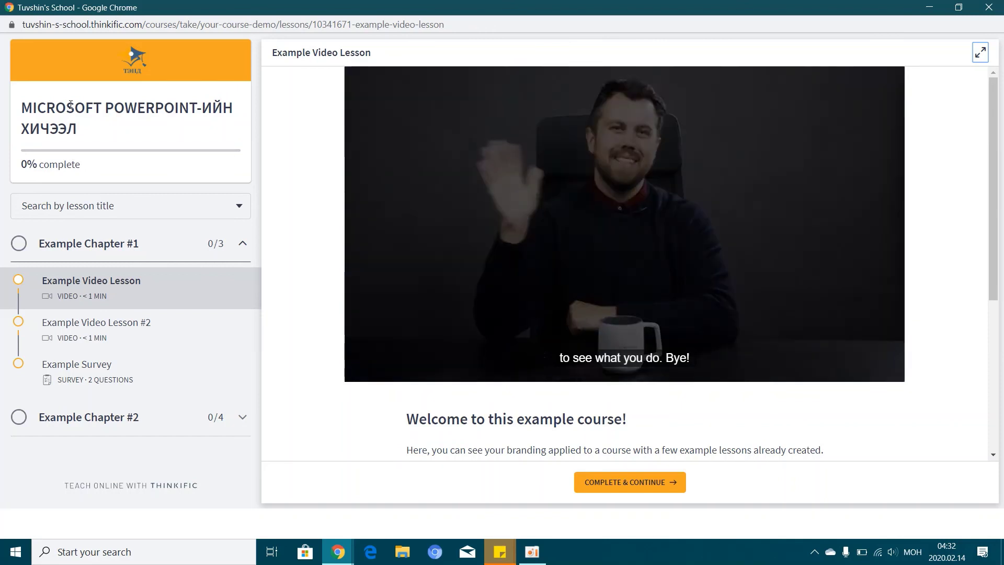
click(105, 420)
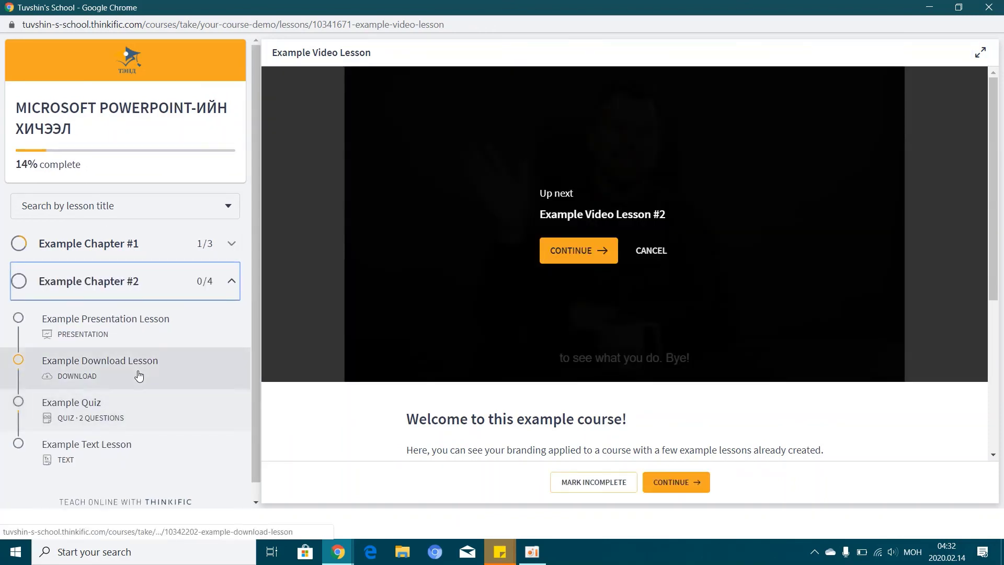